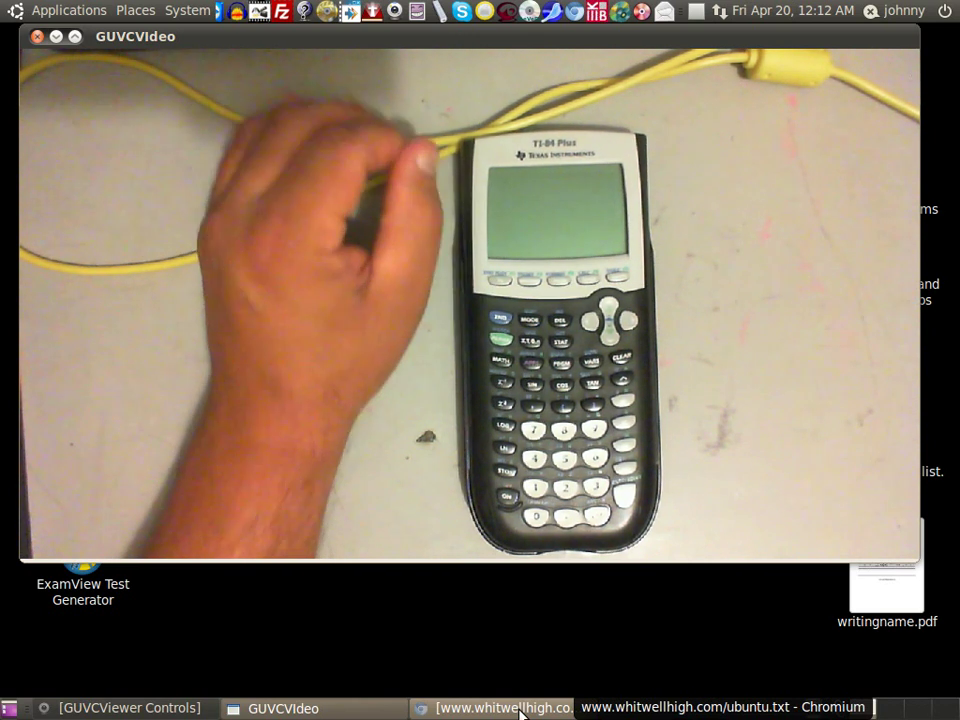
Scroll the ubuntu.txt notes past Wine to the software list with the TiLEM and TiEMU emulators.
click(519, 713)
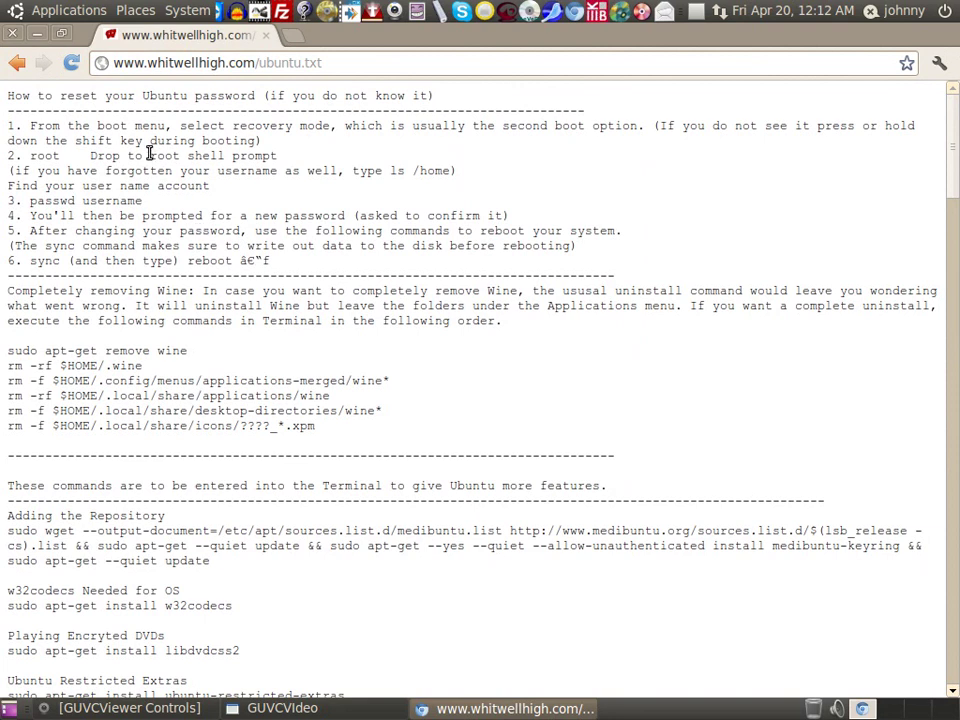
scroll(173, 290, down, 2)
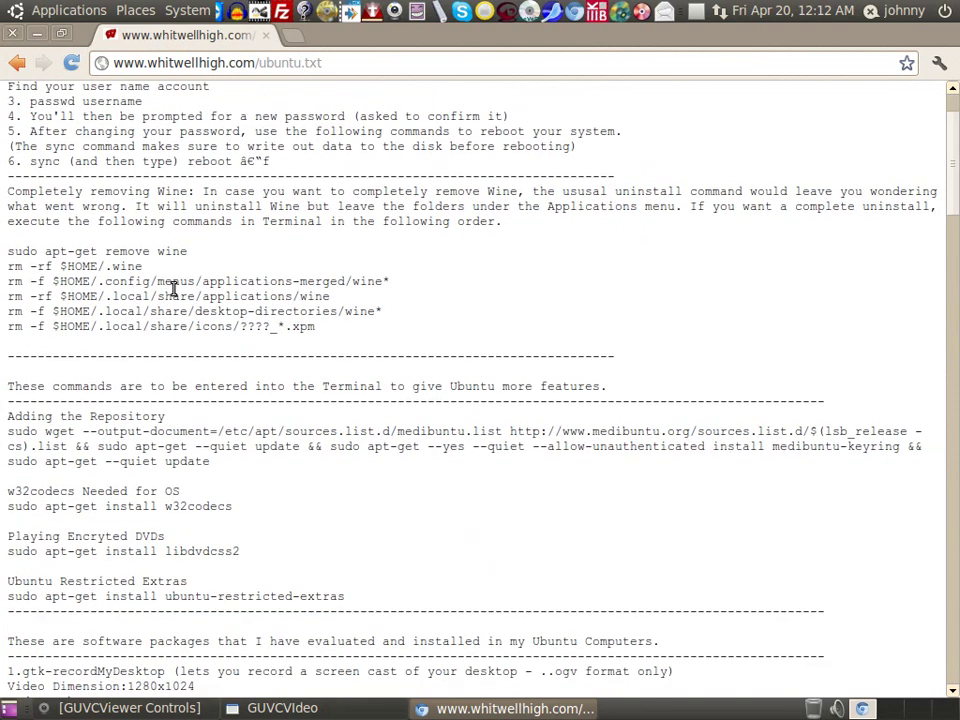
scroll(173, 290, down, 8)
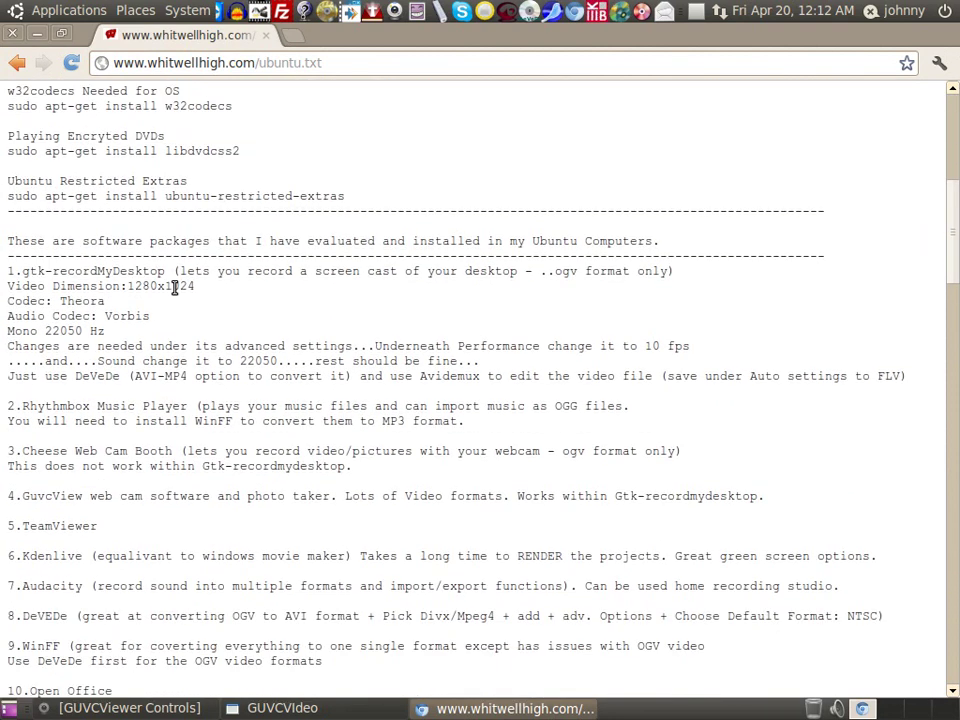
scroll(174, 290, down, 6)
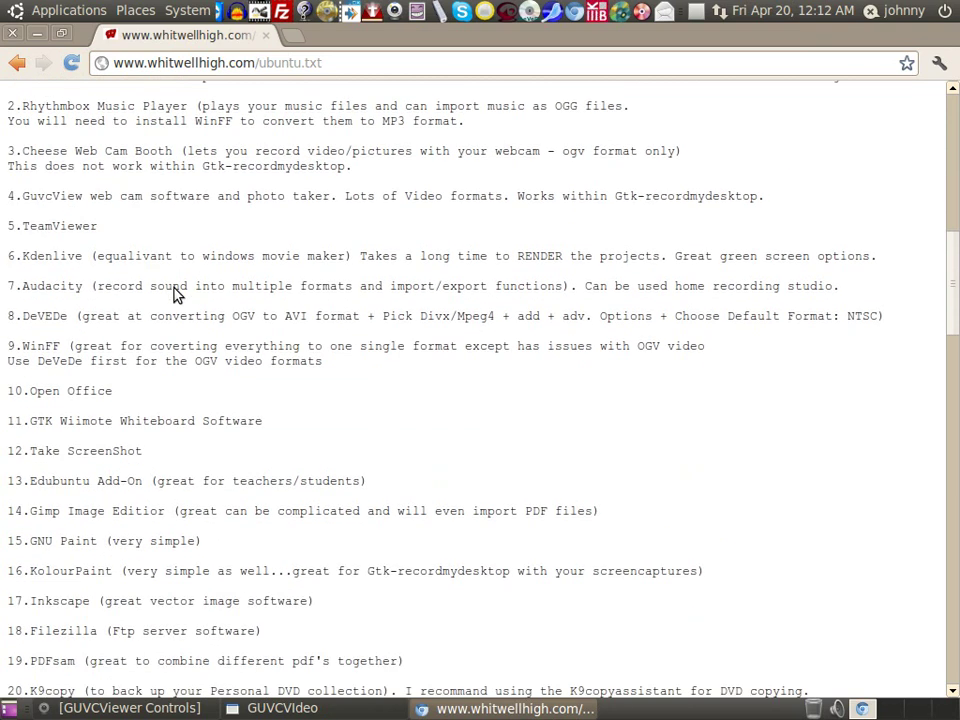
scroll(174, 290, down, 9)
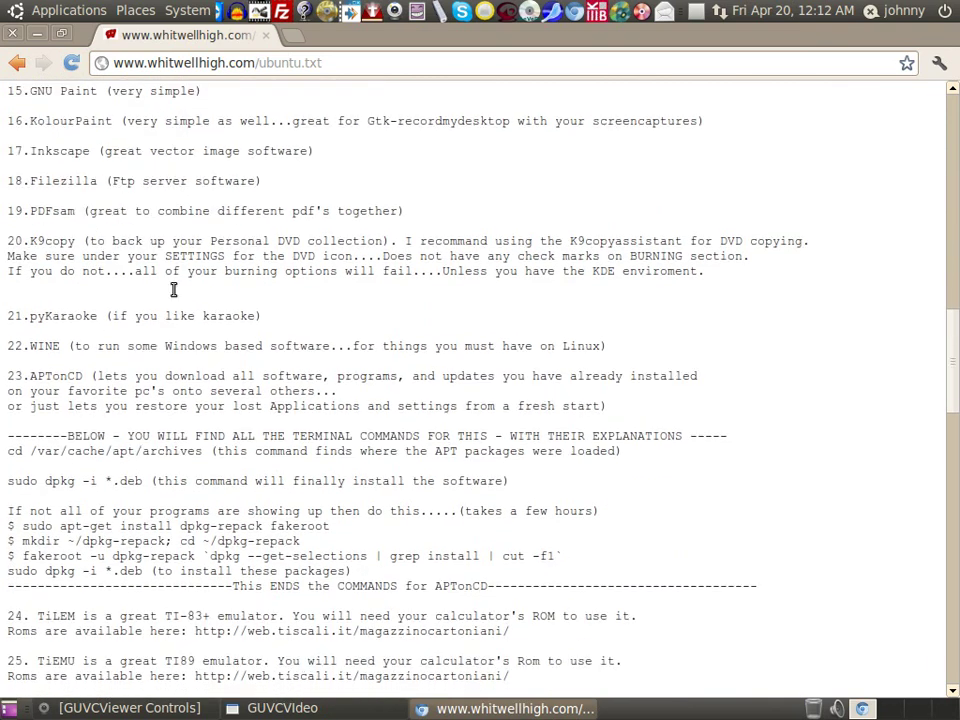
scroll(173, 290, down, 4)
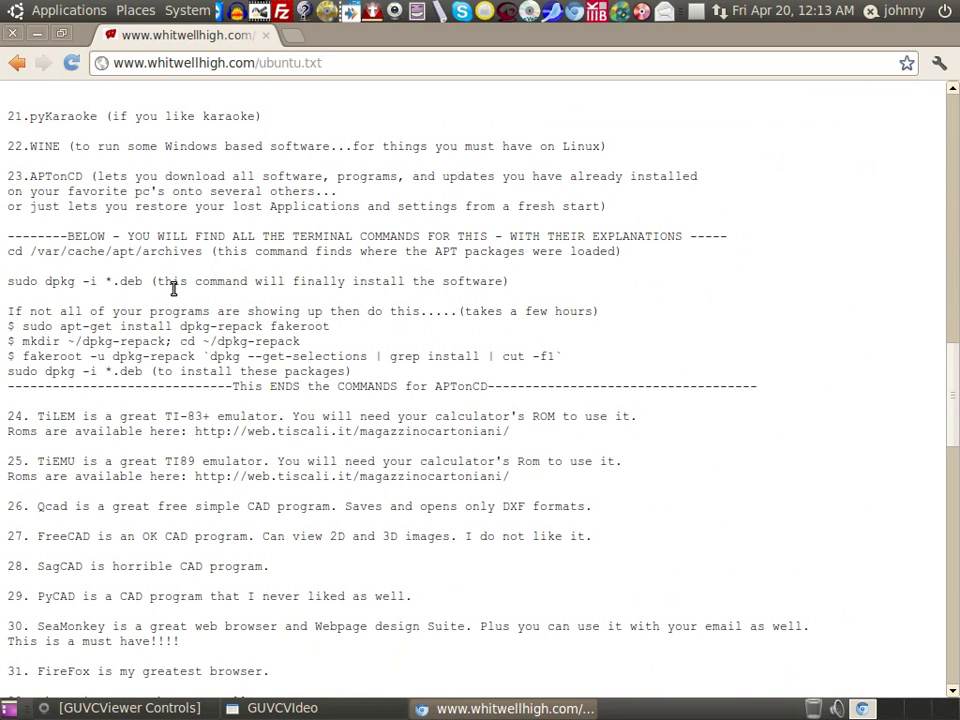
scroll(174, 289, down, 2)
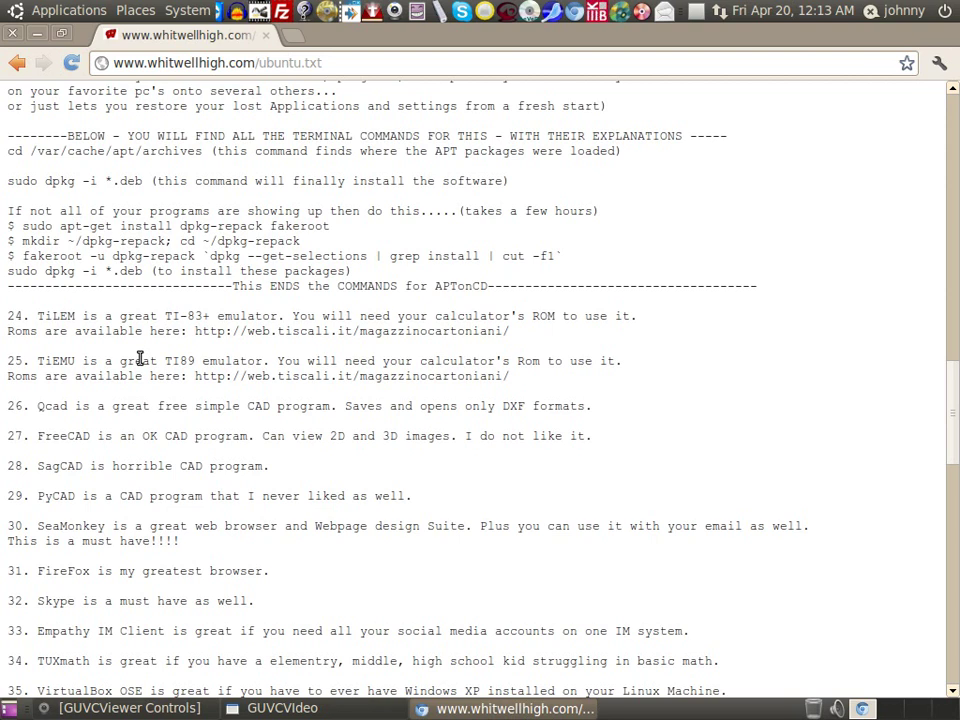
Scroll ubuntu.txt down to the seven-step 'Instructions for installing tilp' section for the TI-84+.
scroll(140, 358, down, 10)
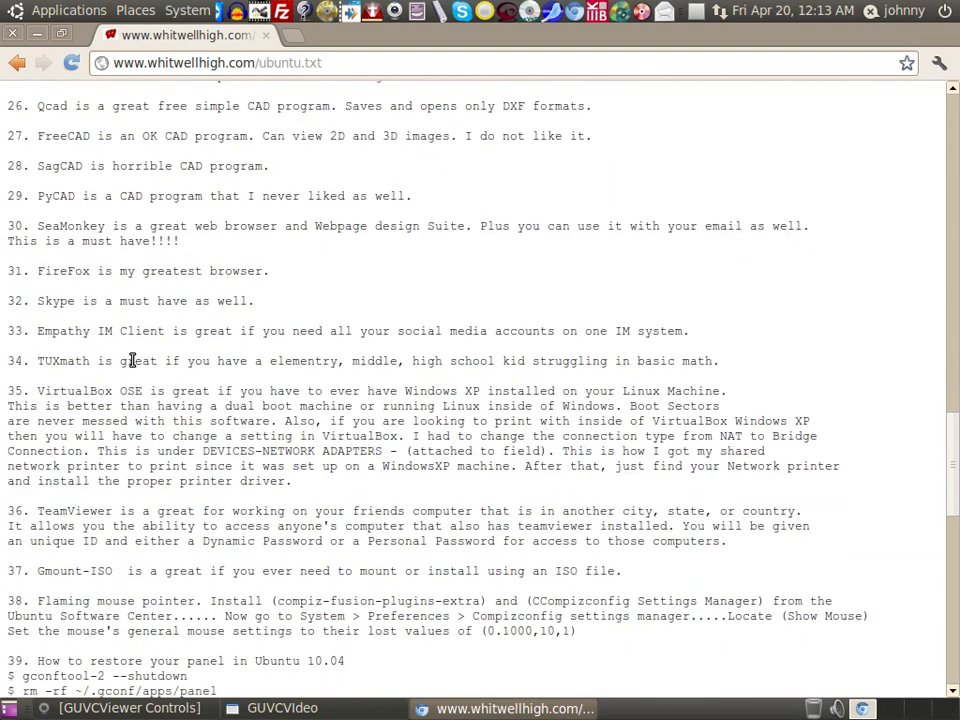
scroll(131, 360, down, 7)
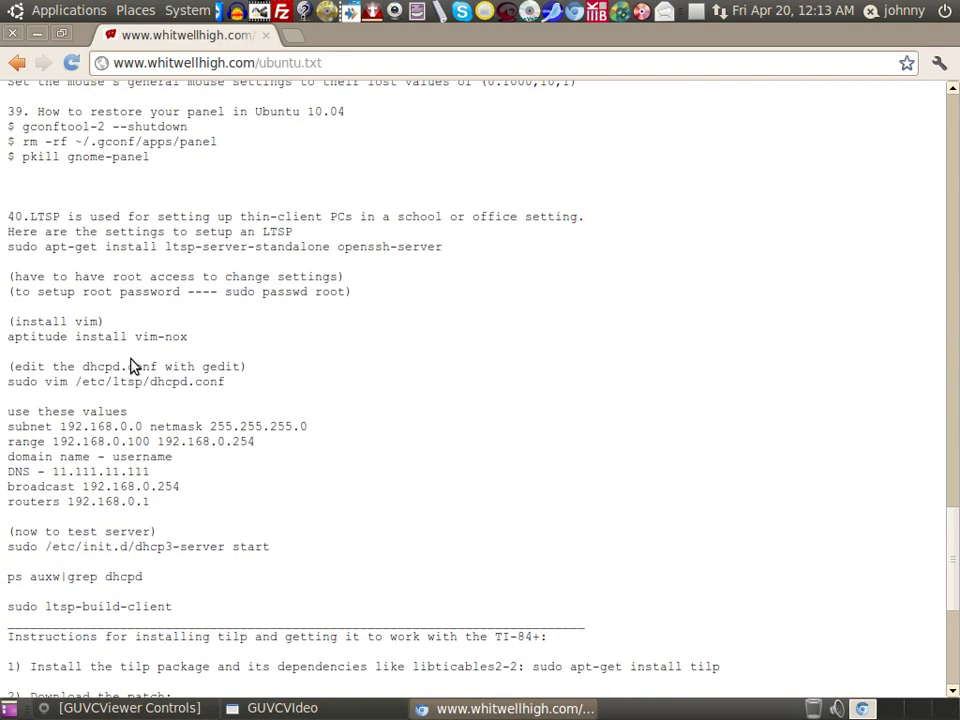
scroll(218, 322, down, 5)
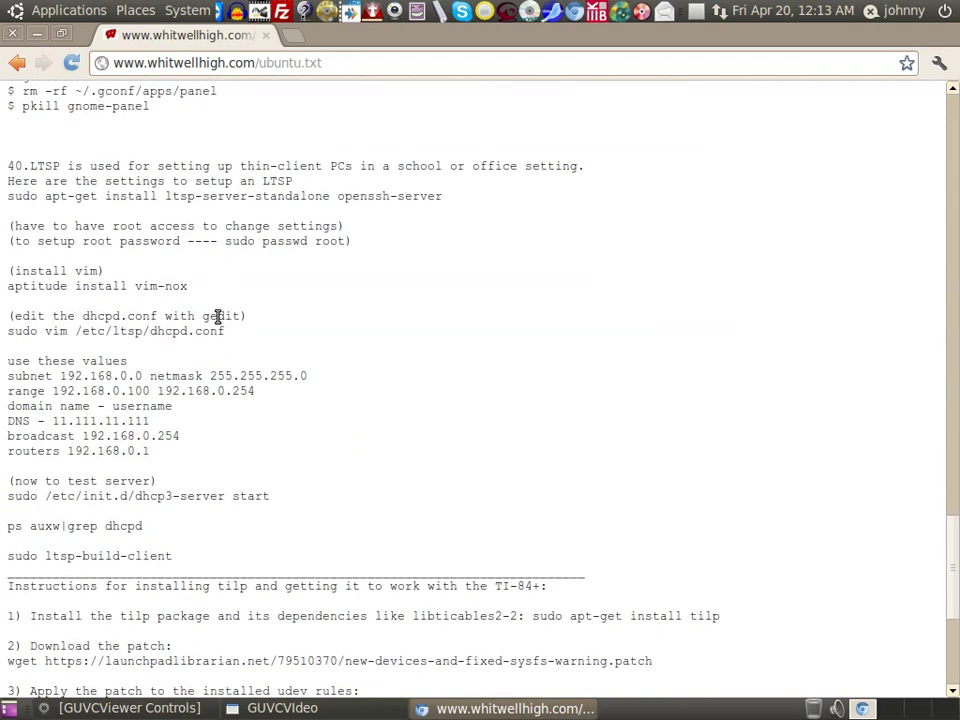
scroll(218, 320, down, 3)
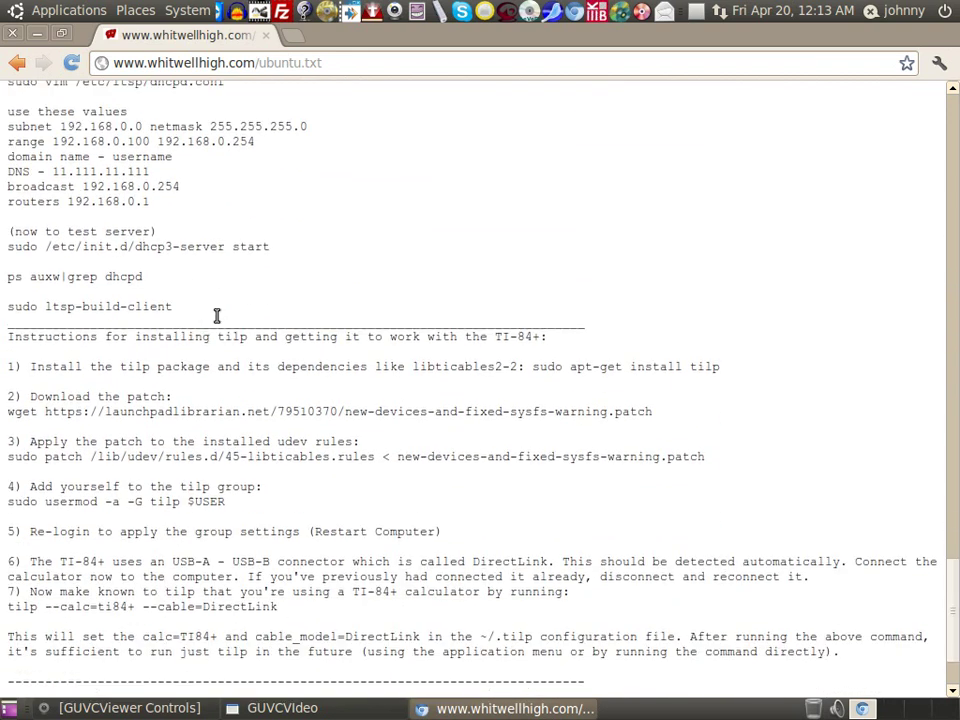
scroll(215, 314, down, 1)
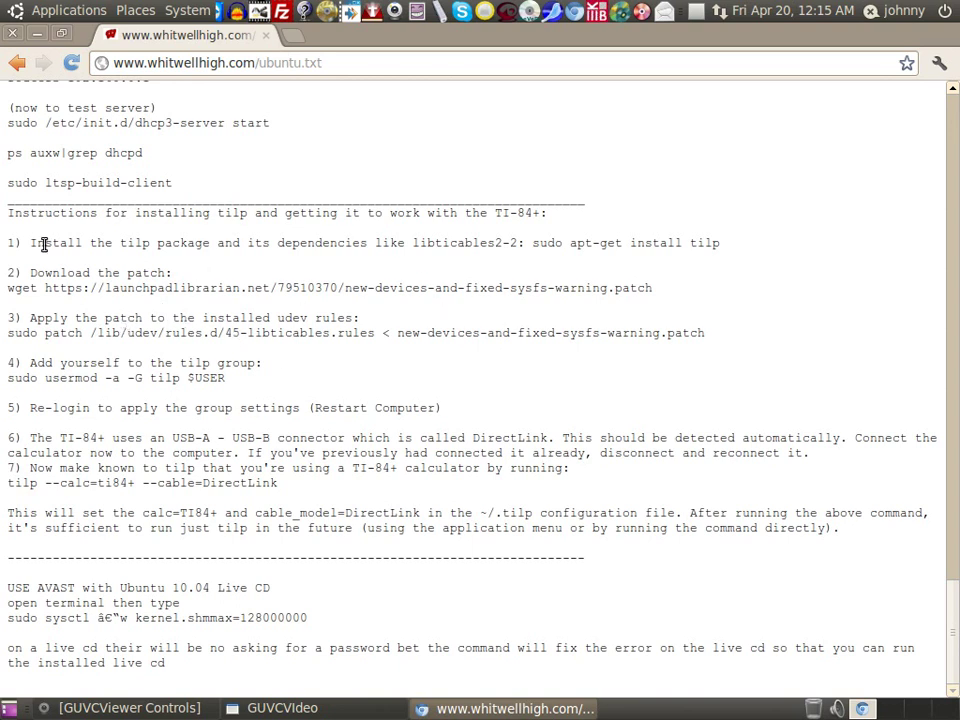
Minimize Chromium so the GUVCVideo webcam view of the cabled TI-84 Plus is showing.
click(37, 36)
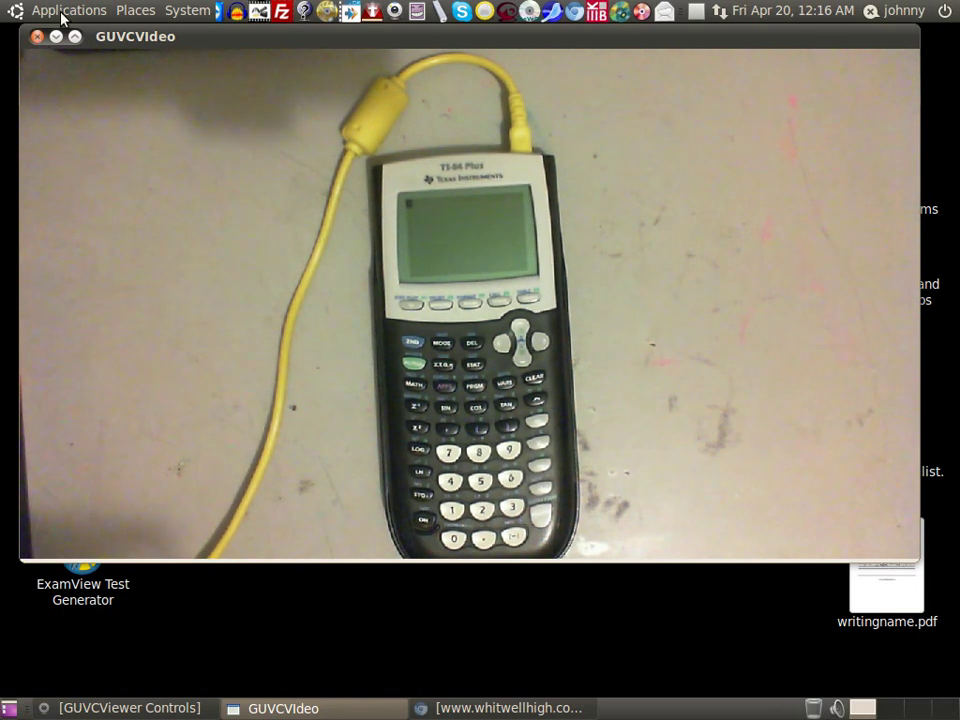
Launch a Terminal from Applications > Accessories and run tilp to detect the TI-84 Plus.
click(64, 12)
mouse_move(48, 37)
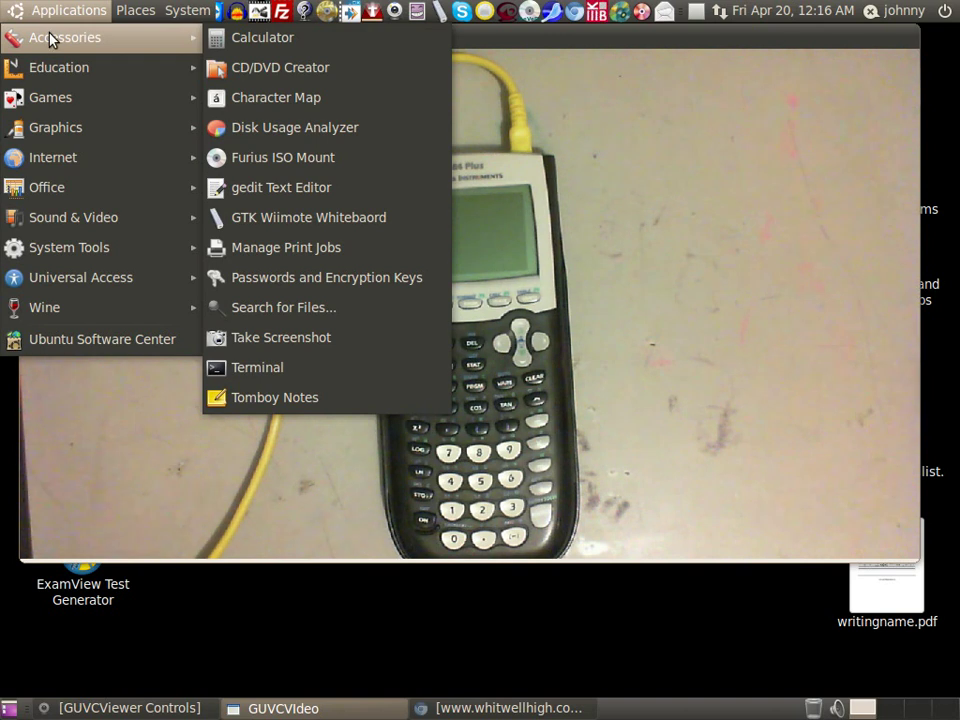
click(295, 369)
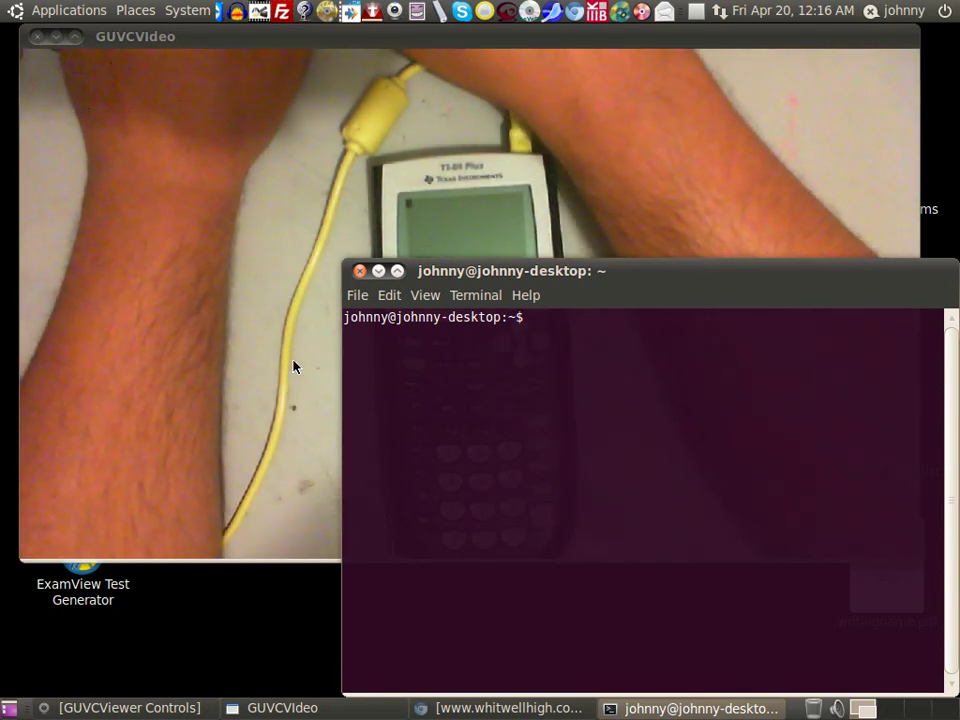
text(tilp)
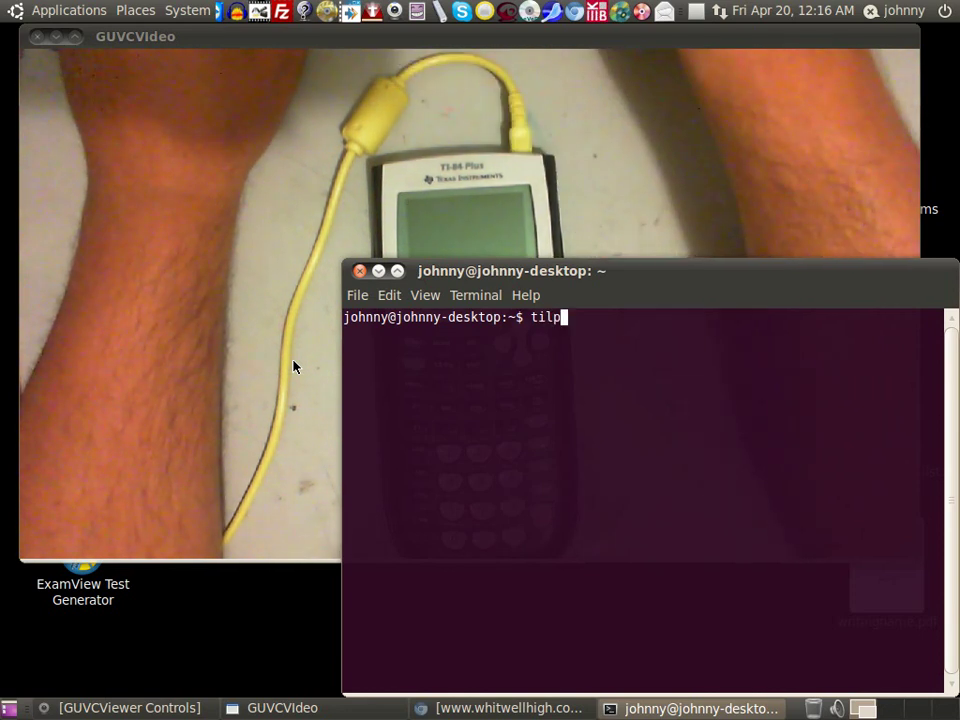
key(Return)
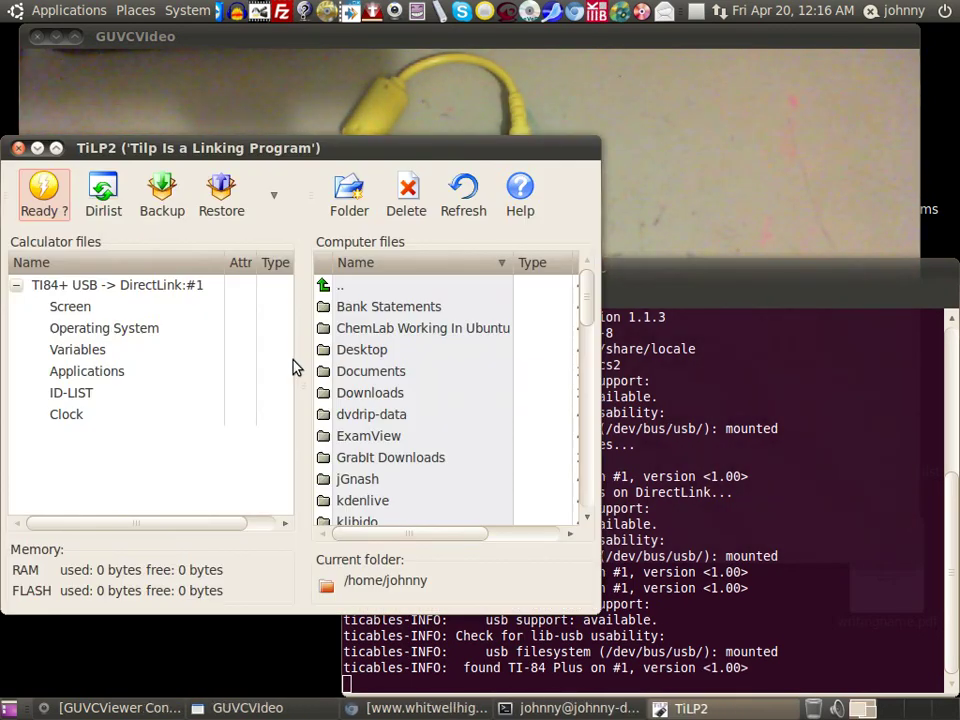
Minimize the webcam window, move TiLP2 up and right, and request a Dirlist of the calculator.
click(56, 38)
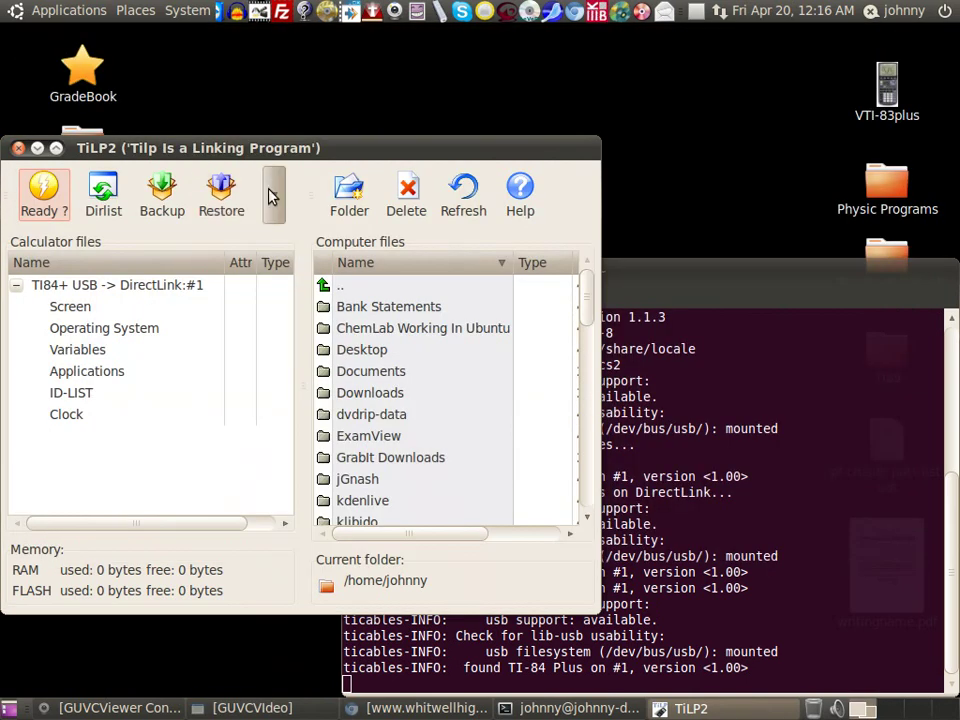
drag(265, 158, 332, 105)
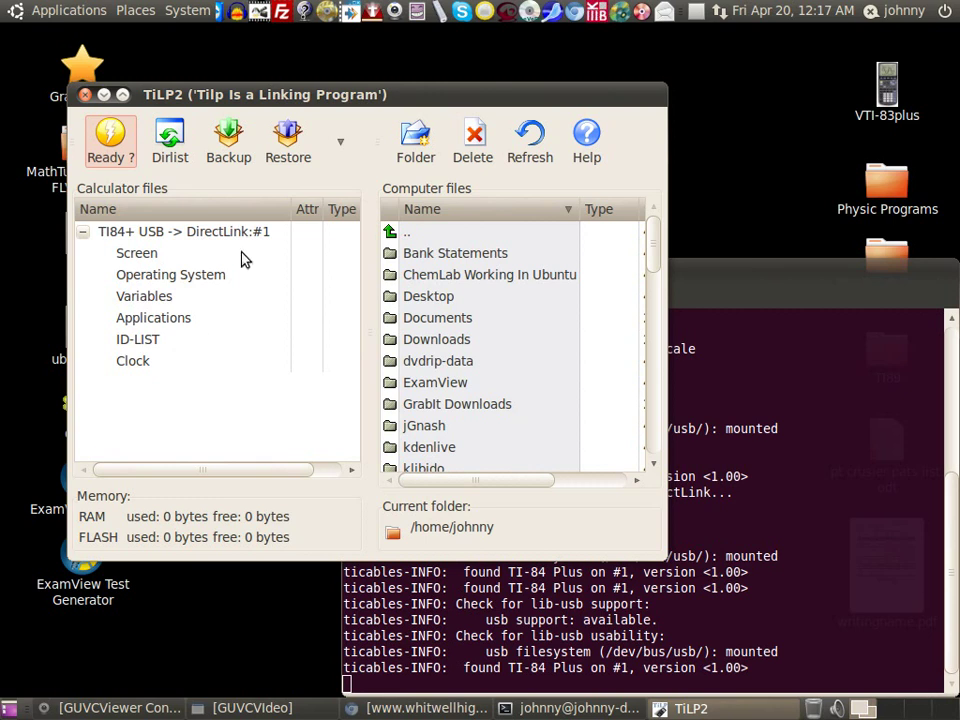
click(168, 166)
Run Dirlist and browse the calculator's variables P and K, matrices [A], [B], and programs like PARABOLA.
click(170, 160)
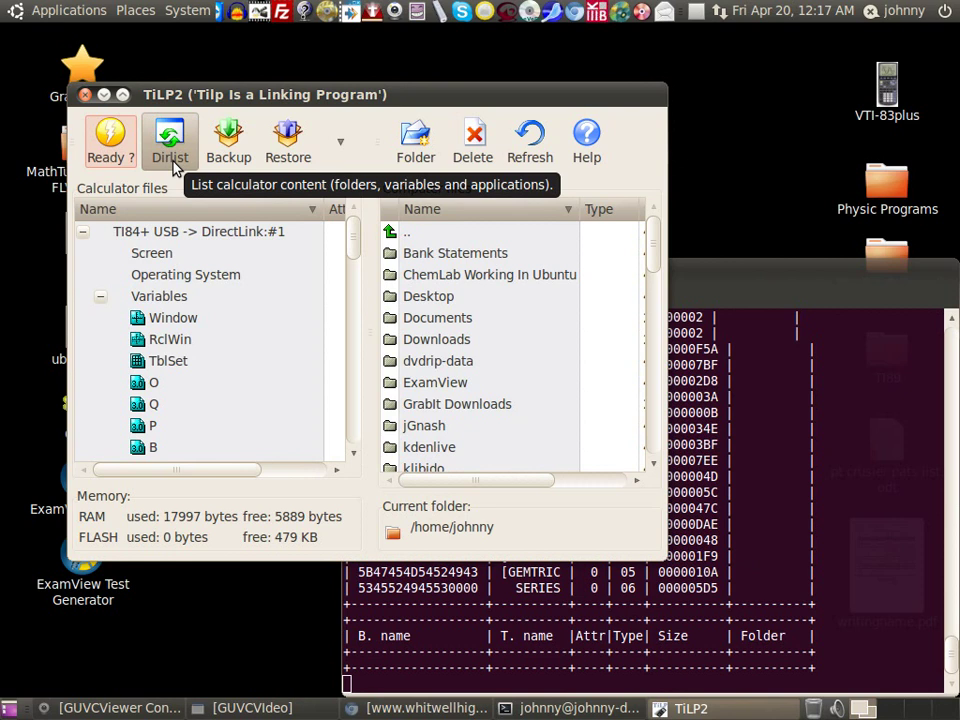
scroll(184, 325, down, 5)
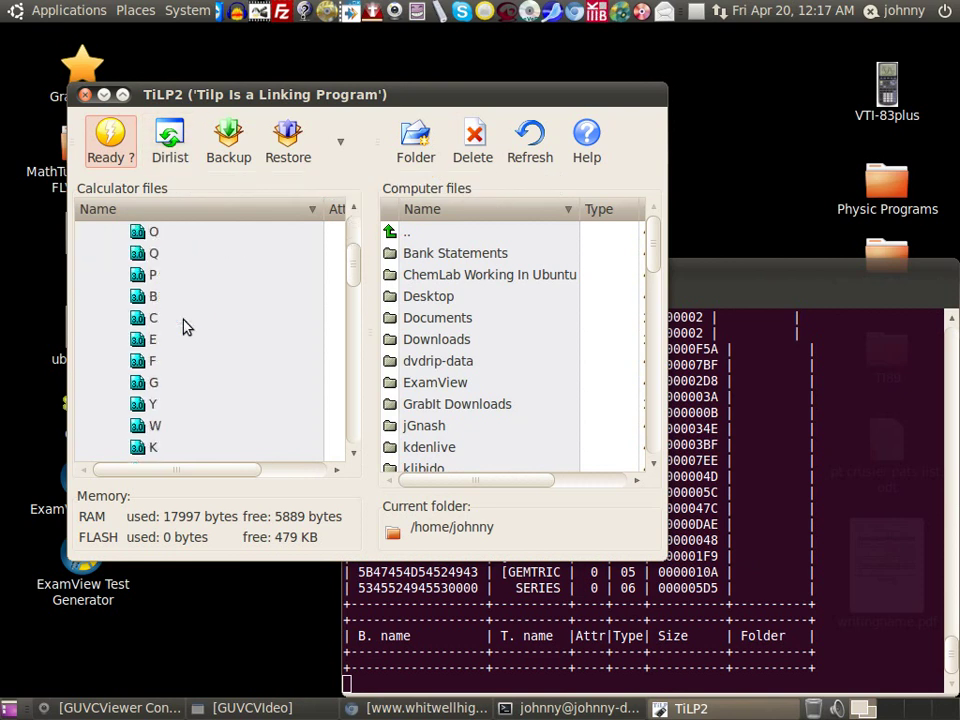
scroll(163, 300, down, 10)
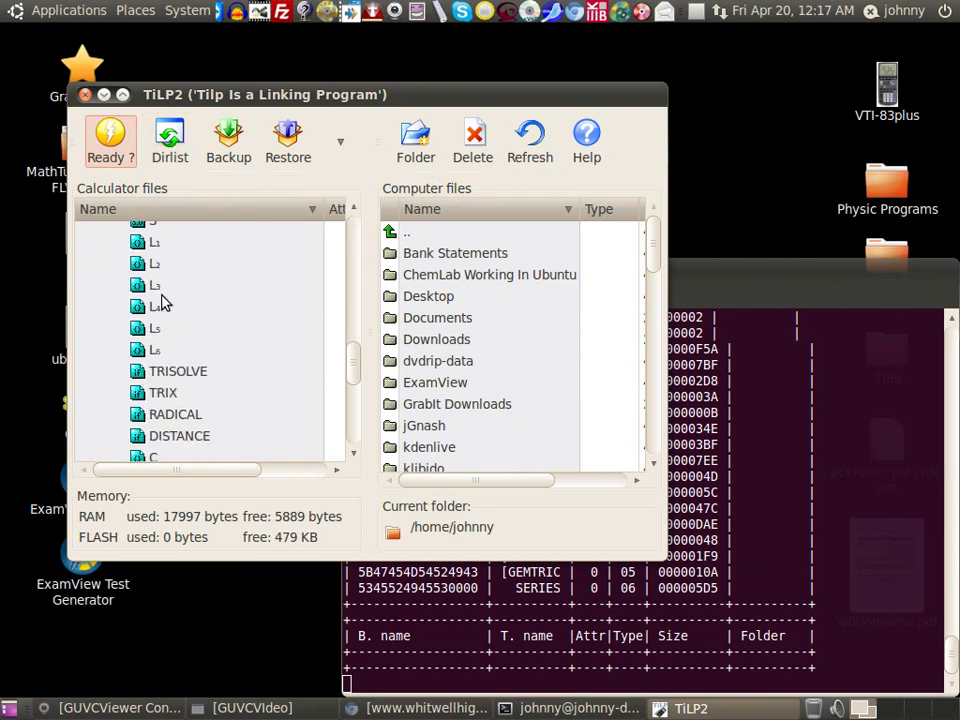
scroll(163, 300, down, 8)
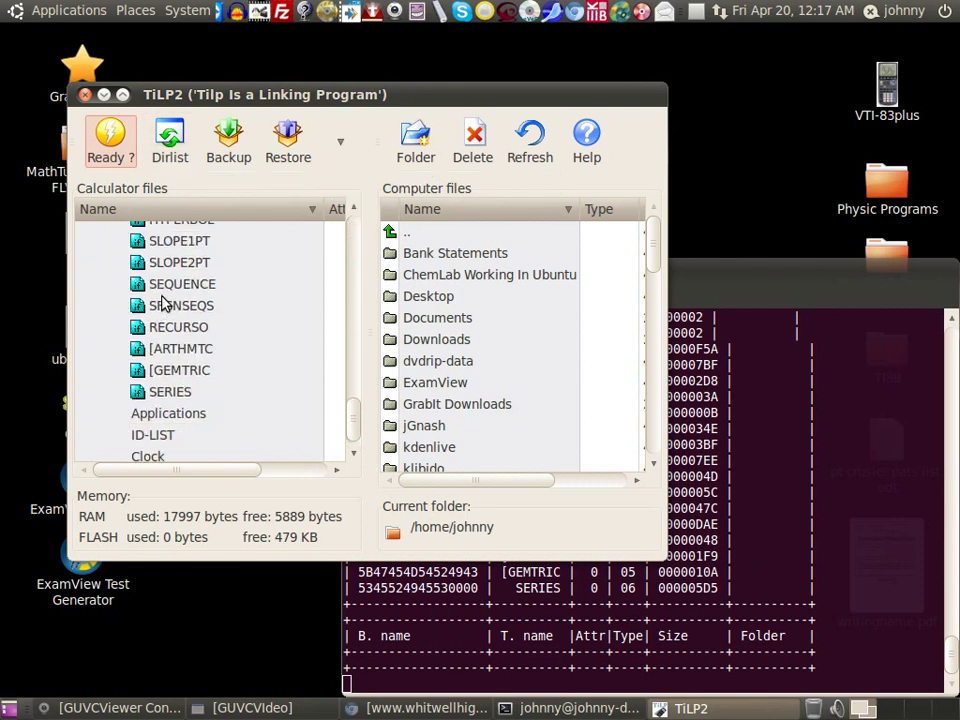
scroll(190, 430, up, 1)
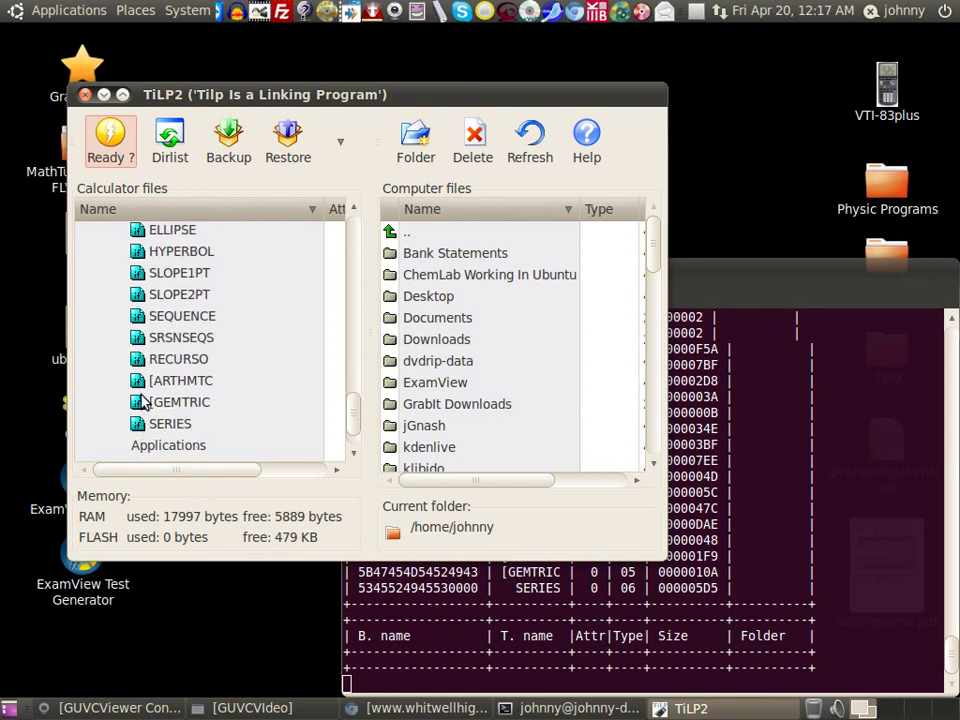
scroll(160, 364, up, 2)
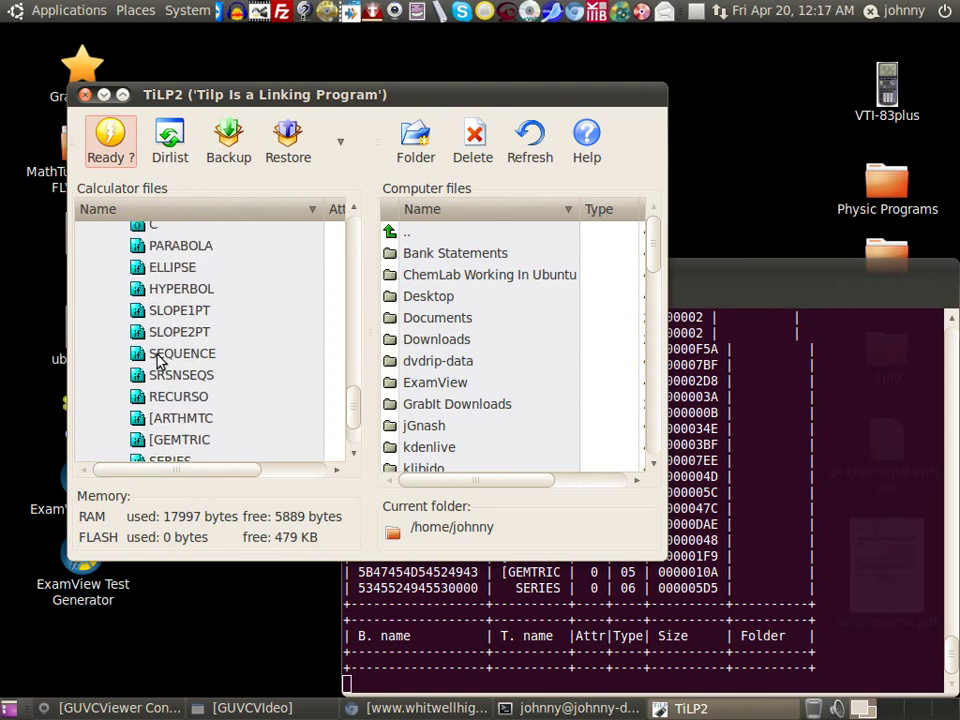
scroll(158, 366, up, 2)
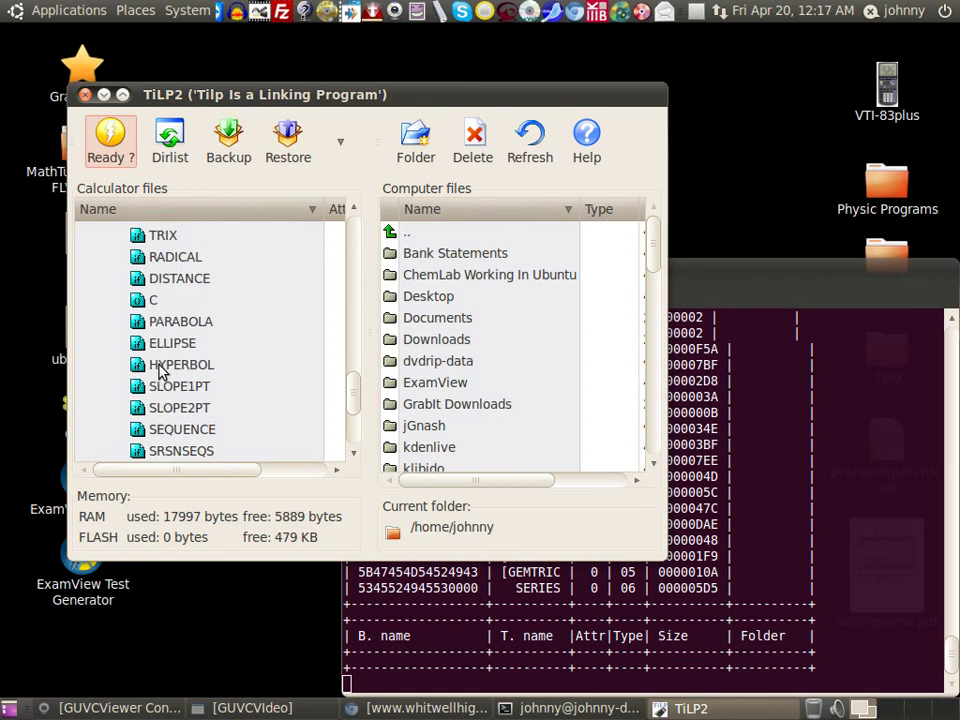
scroll(160, 378, up, 1)
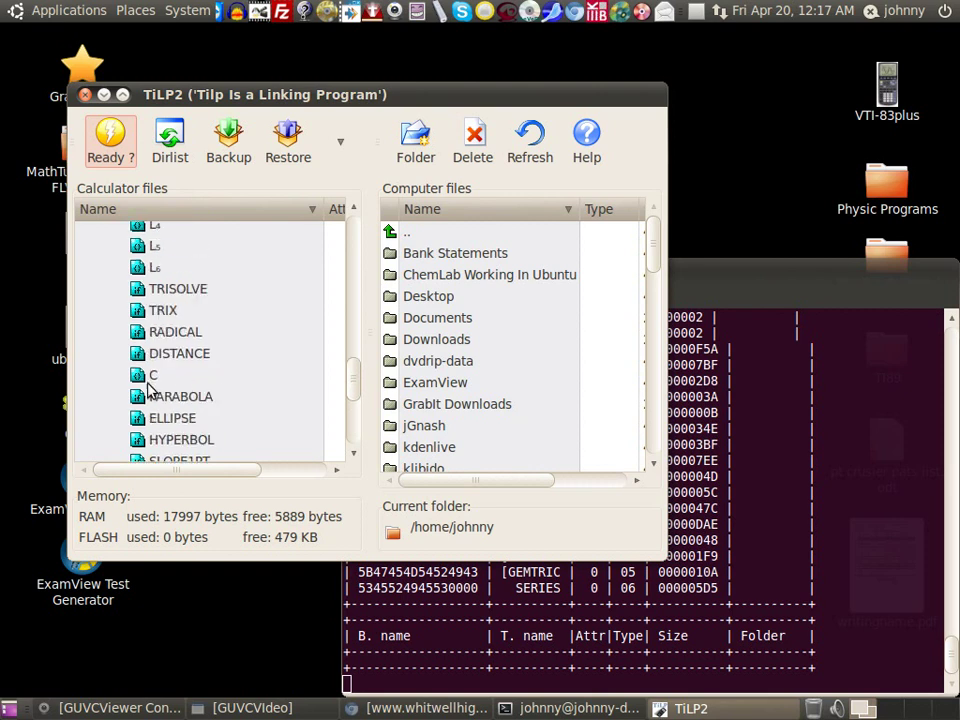
scroll(225, 392, up, 2)
scroll(229, 396, down, 3)
scroll(229, 396, up, 7)
scroll(229, 396, up, 7)
scroll(228, 398, up, 2)
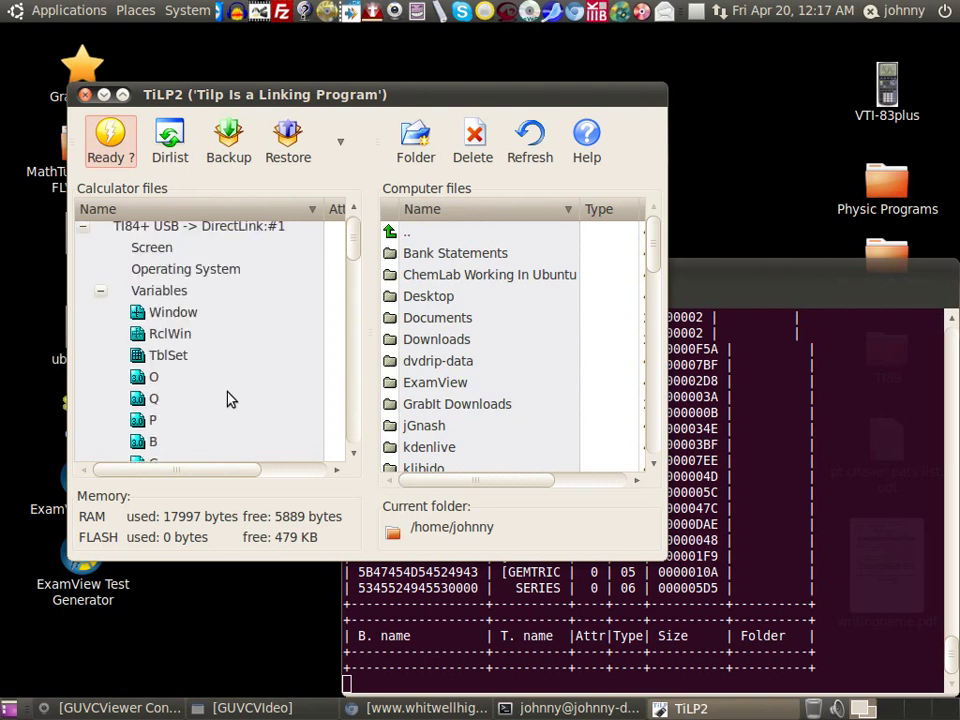
scroll(225, 396, down, 3)
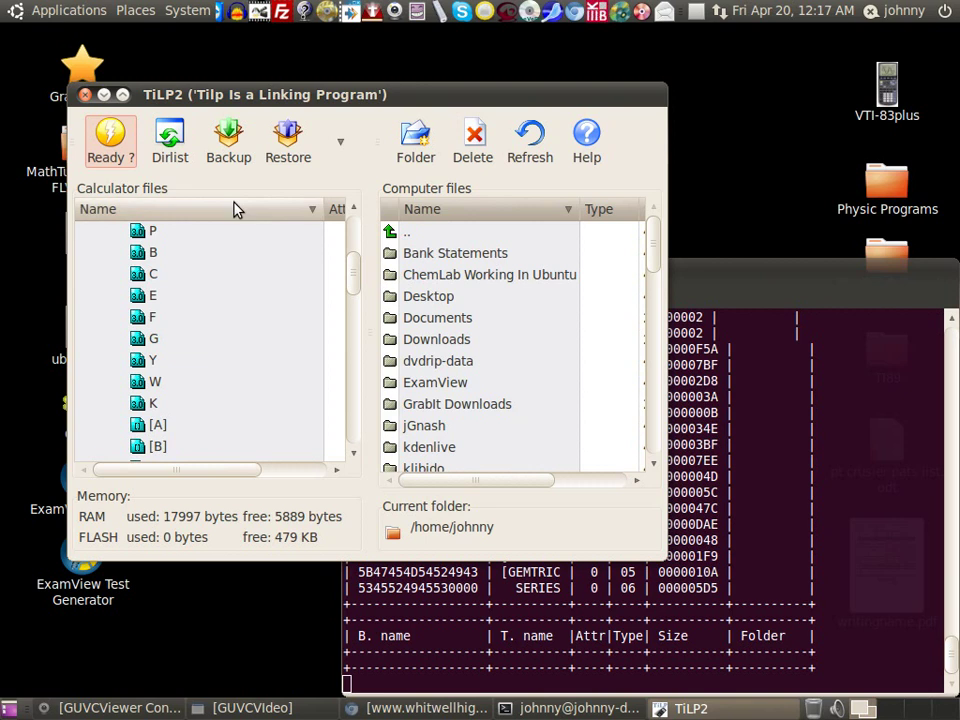
click(104, 95)
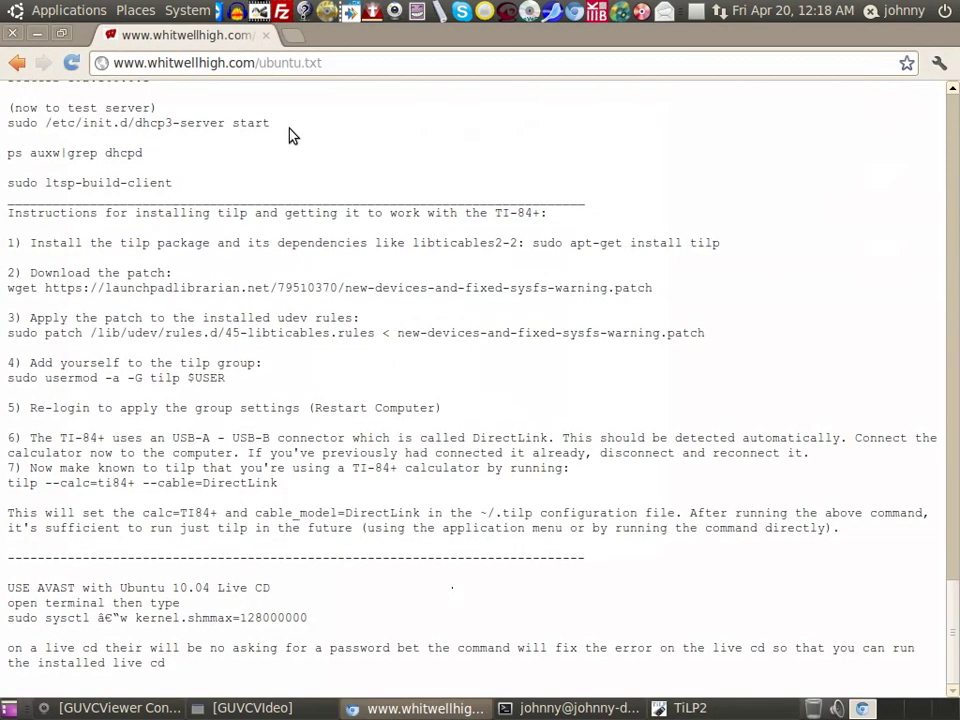
click(298, 38)
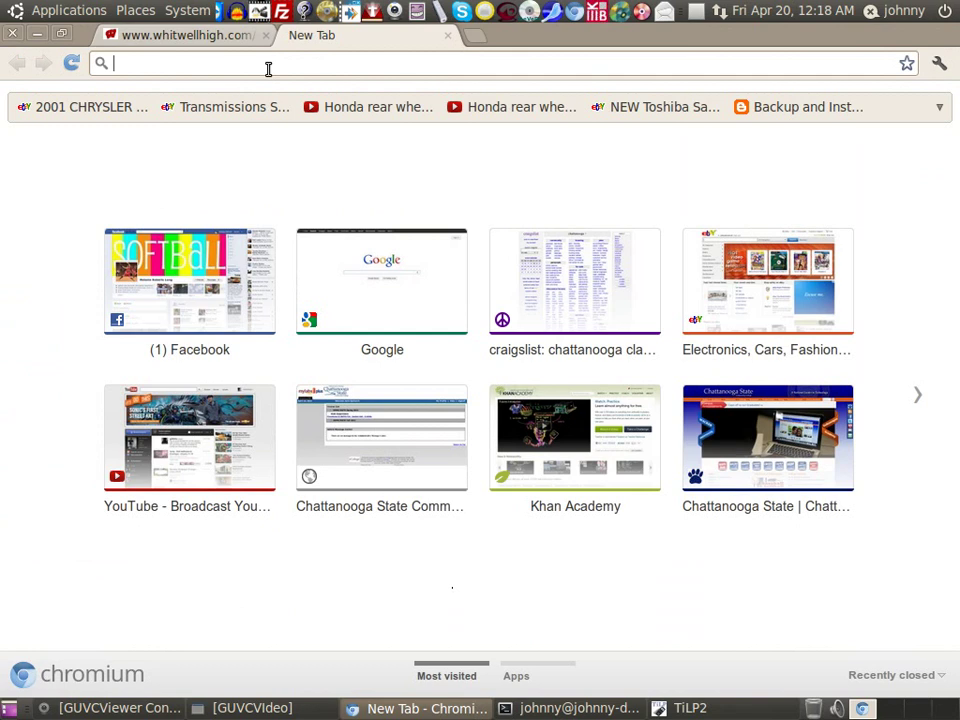
text(www.t)
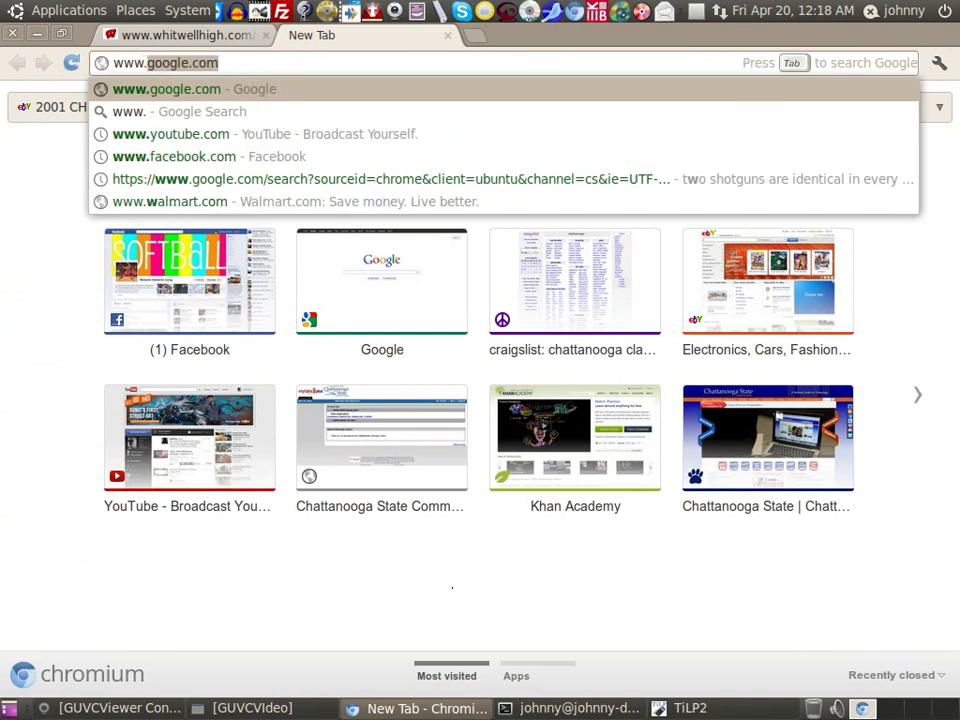
key(BackSpace)
key(BackSpace)
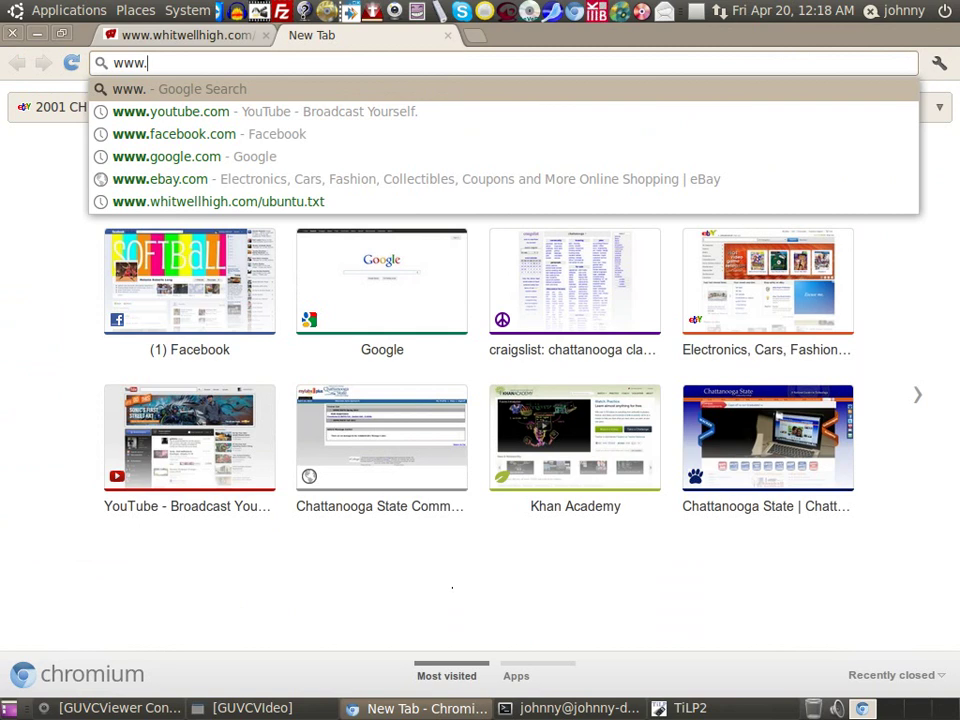
key(BackSpace)
key(BackSpace)
key(BackSpace)
key(BackSpace)
text(www.t)
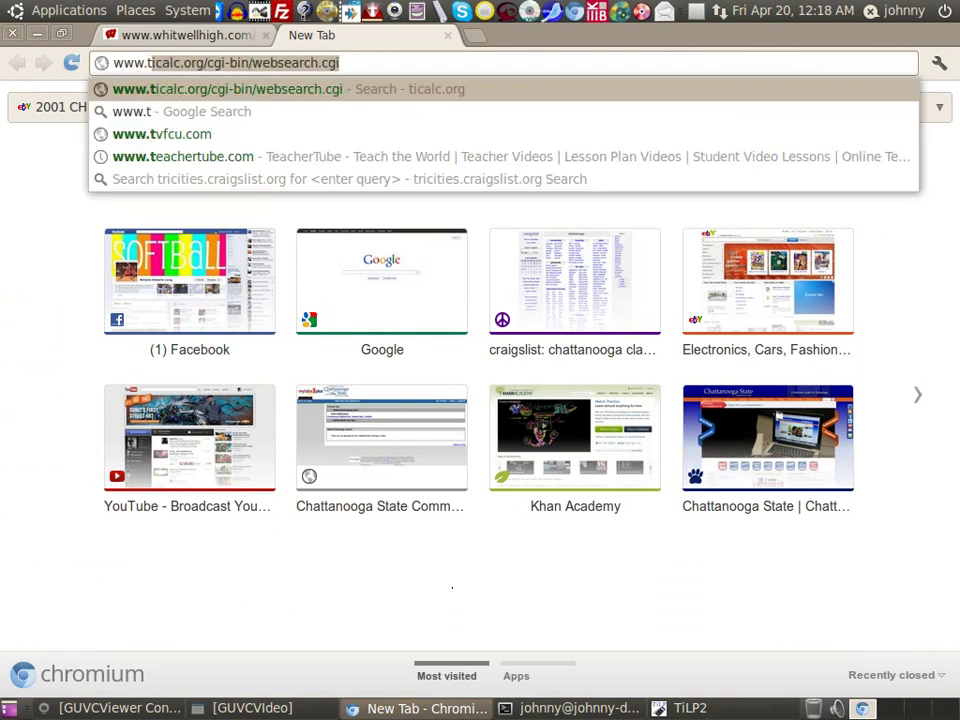
text(i)
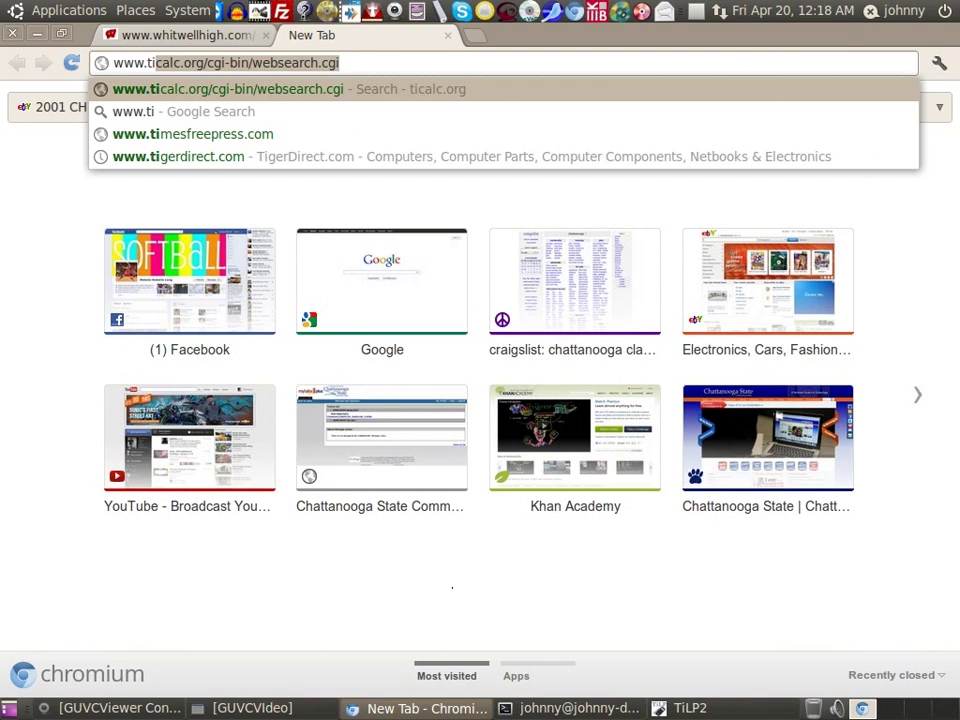
text(org)
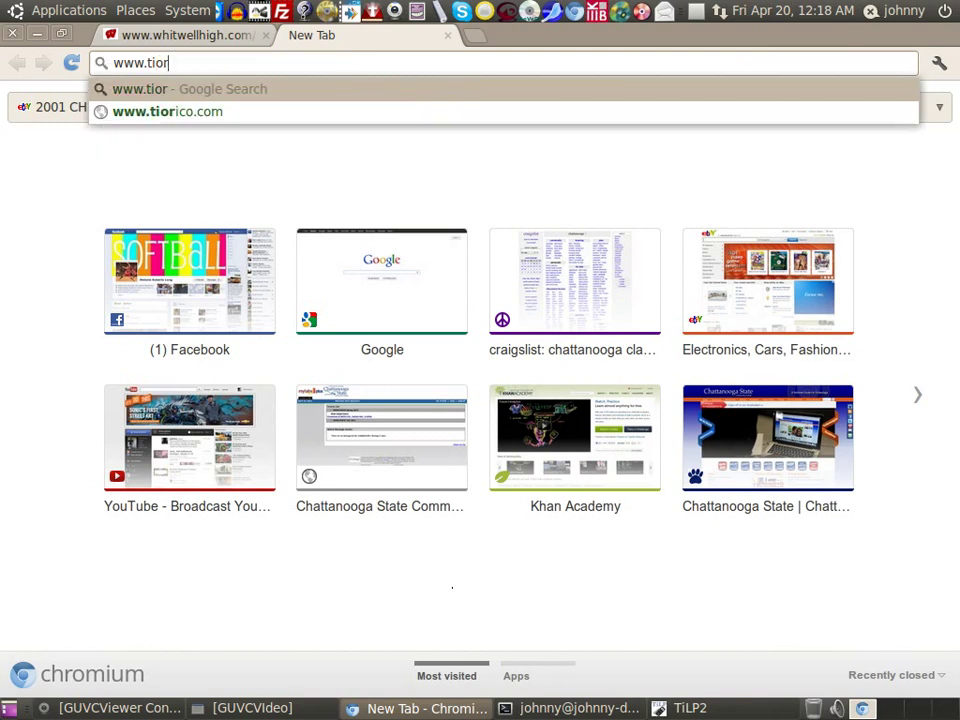
key(BackSpace)
key(BackSpace)
key(BackSpace)
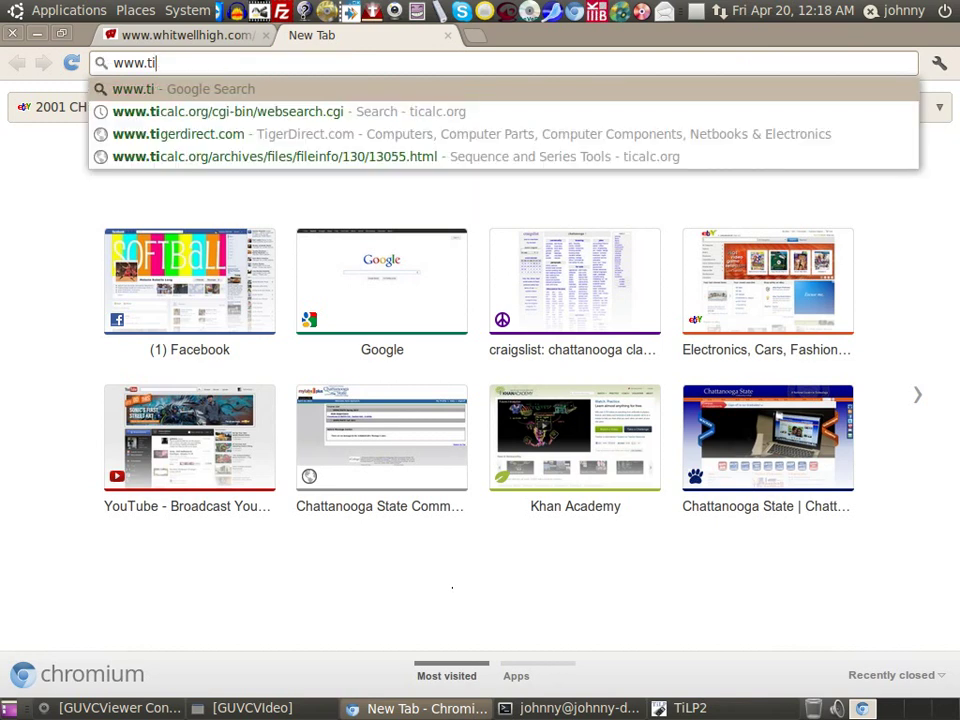
text(c)
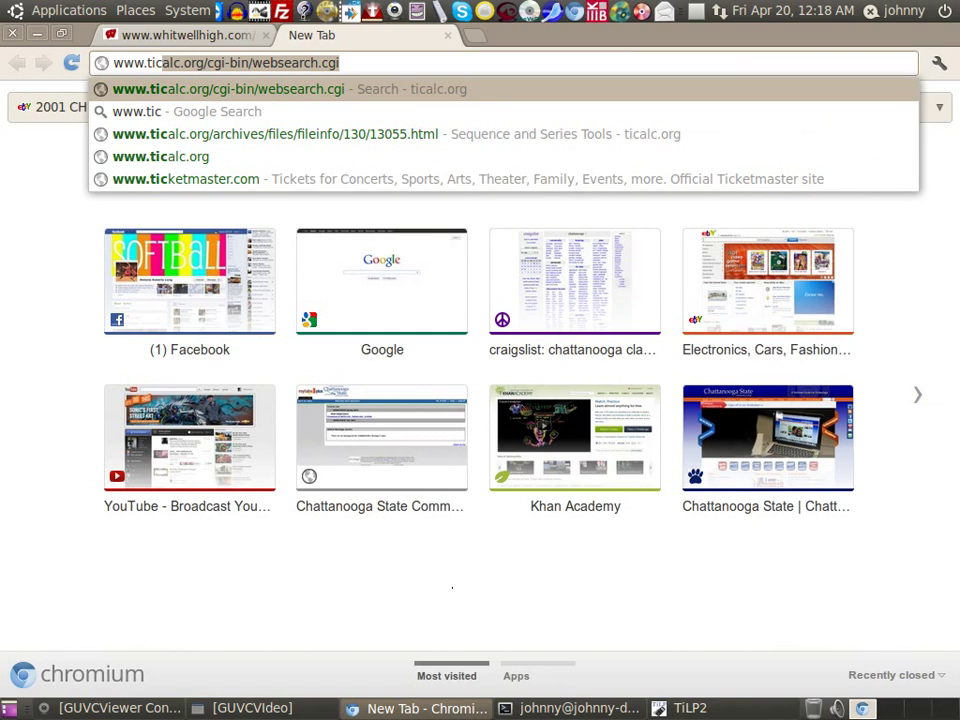
key(Down)
key(Down)
key(Down)
key(Return)
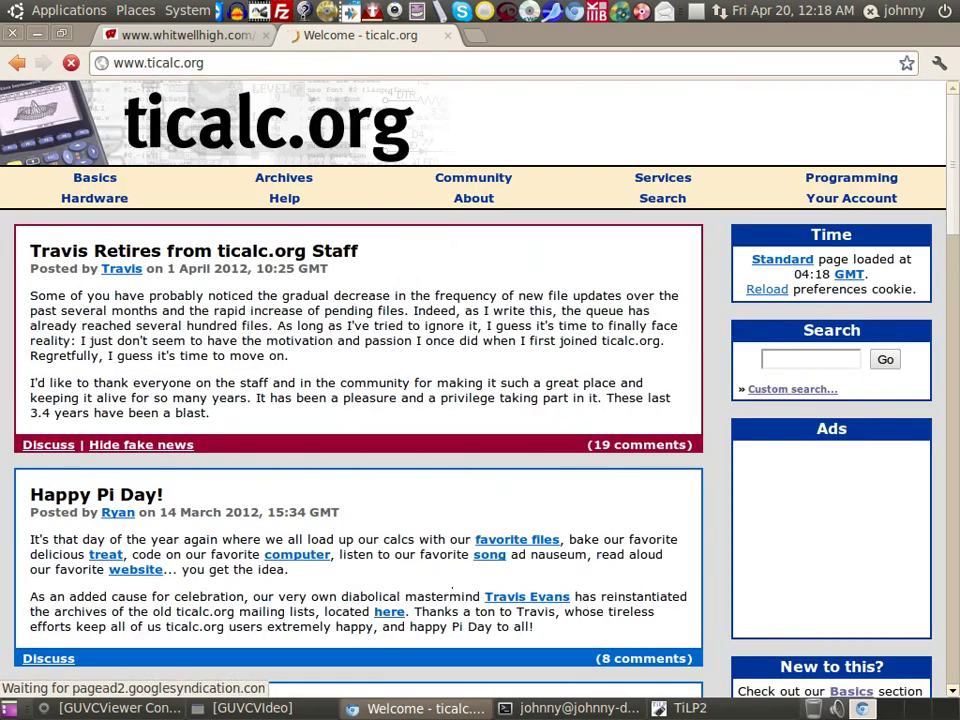
click(664, 199)
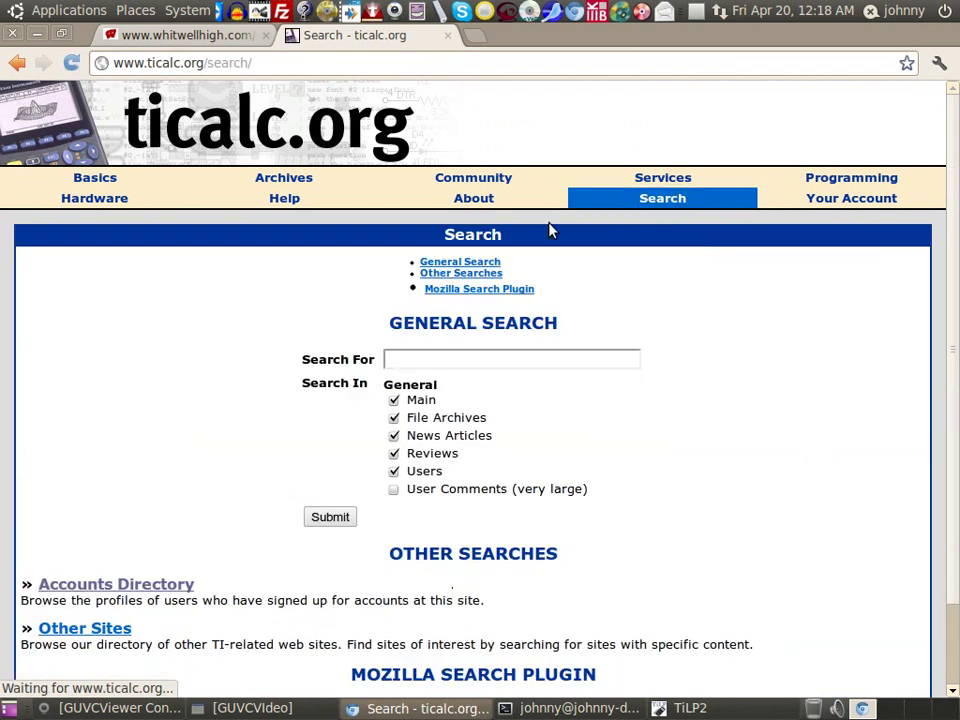
click(439, 361)
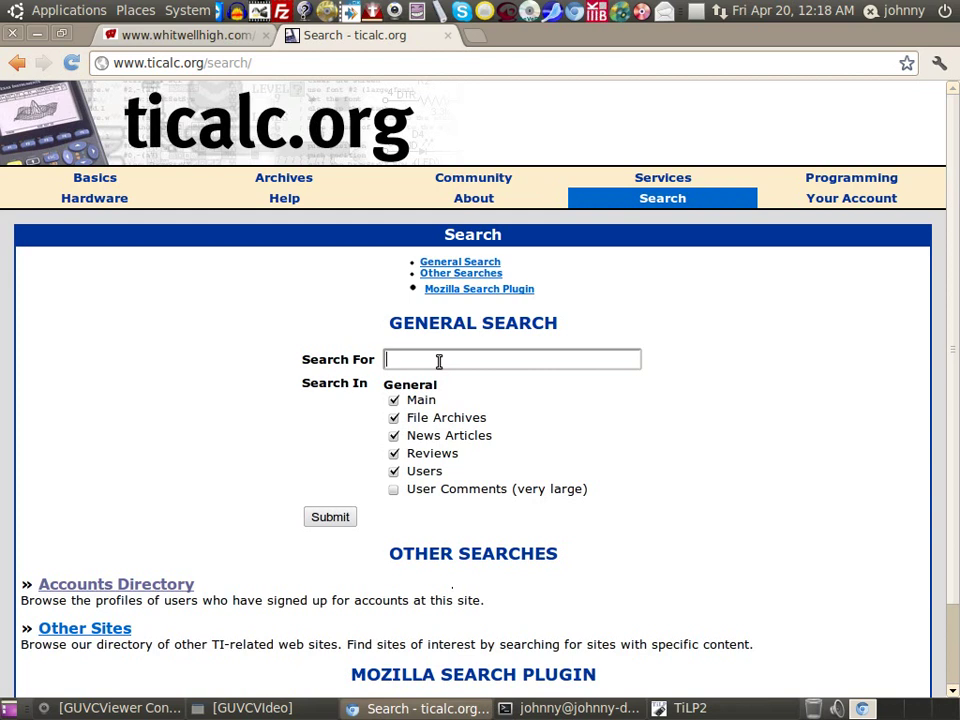
Search ticalc.org for 'quadratic', returning 611 matching pages.
click(439, 361)
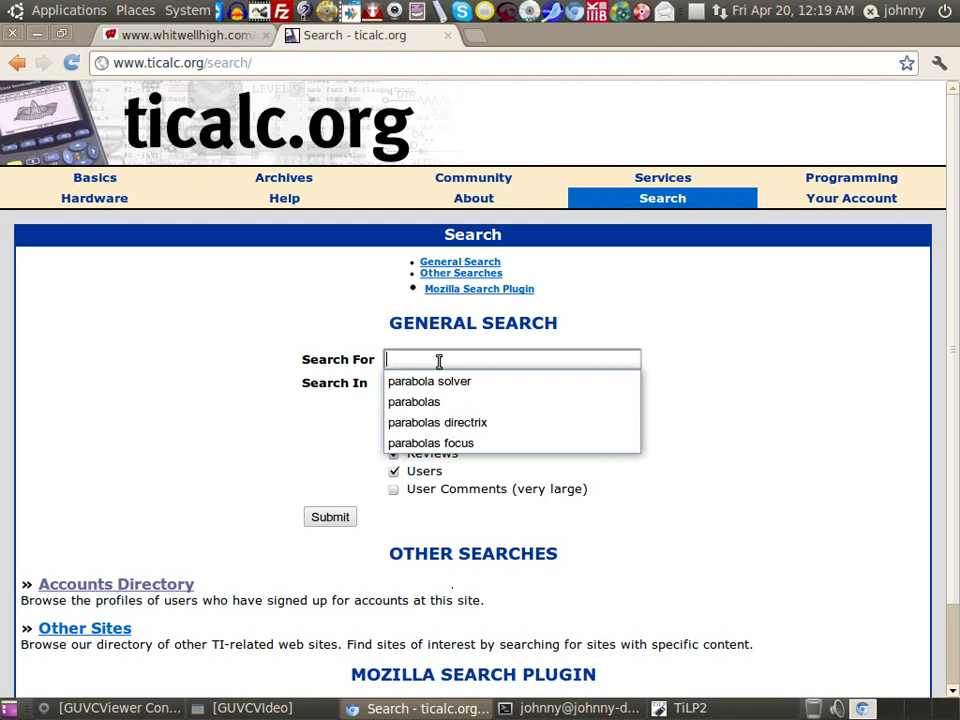
text(quadtr)
key(BackSpace)
key(BackSpace)
key(BackSpace)
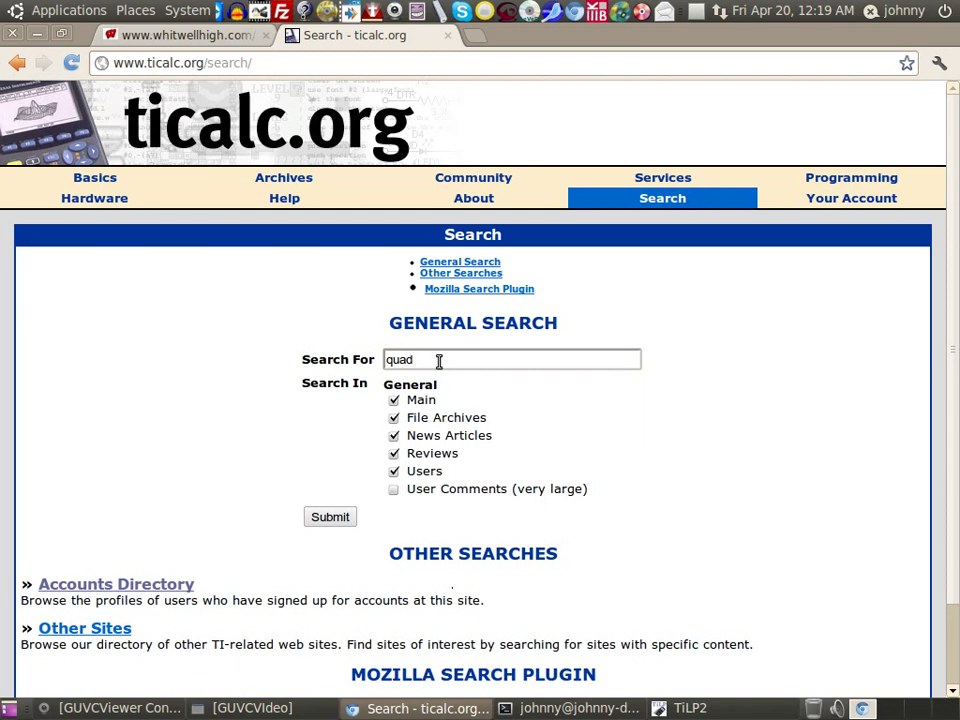
text(ratic)
key(Return)
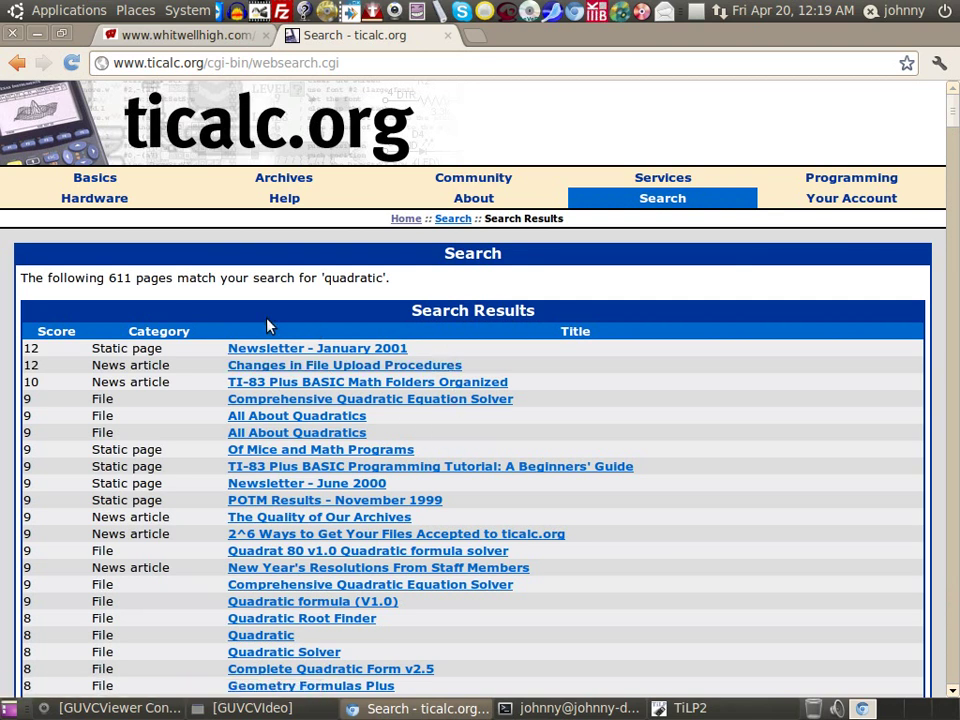
scroll(285, 487, down, 2)
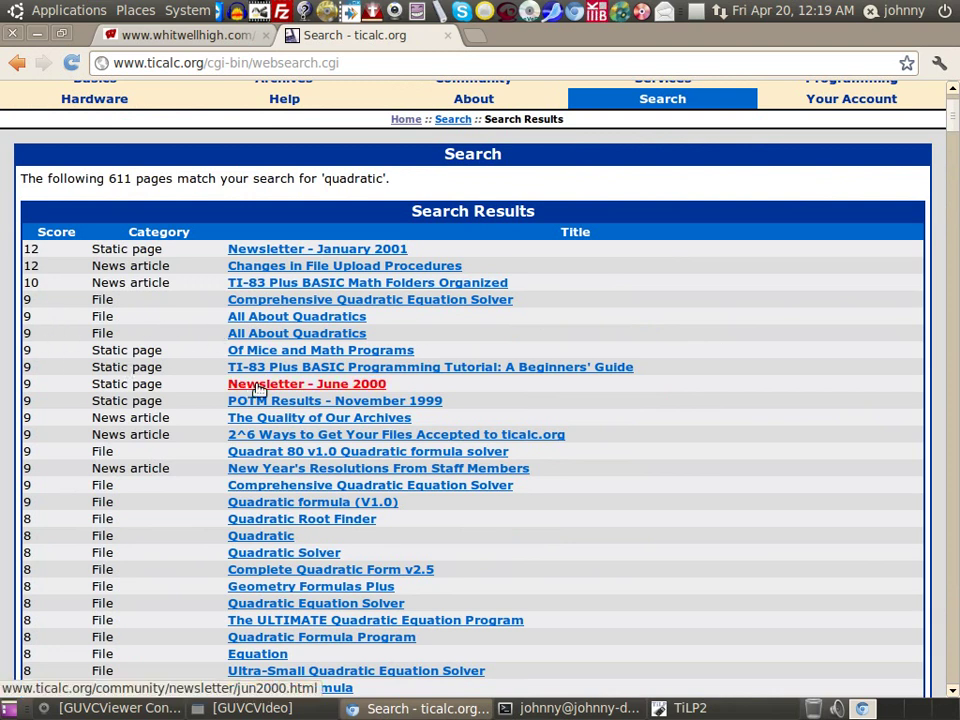
click(283, 506)
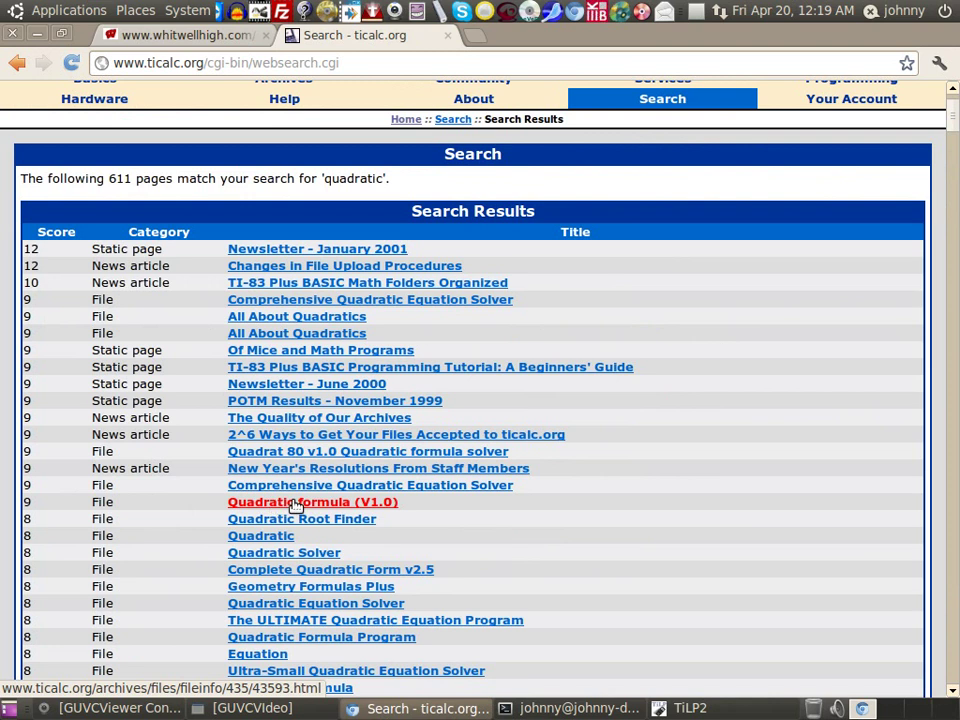
click(296, 505)
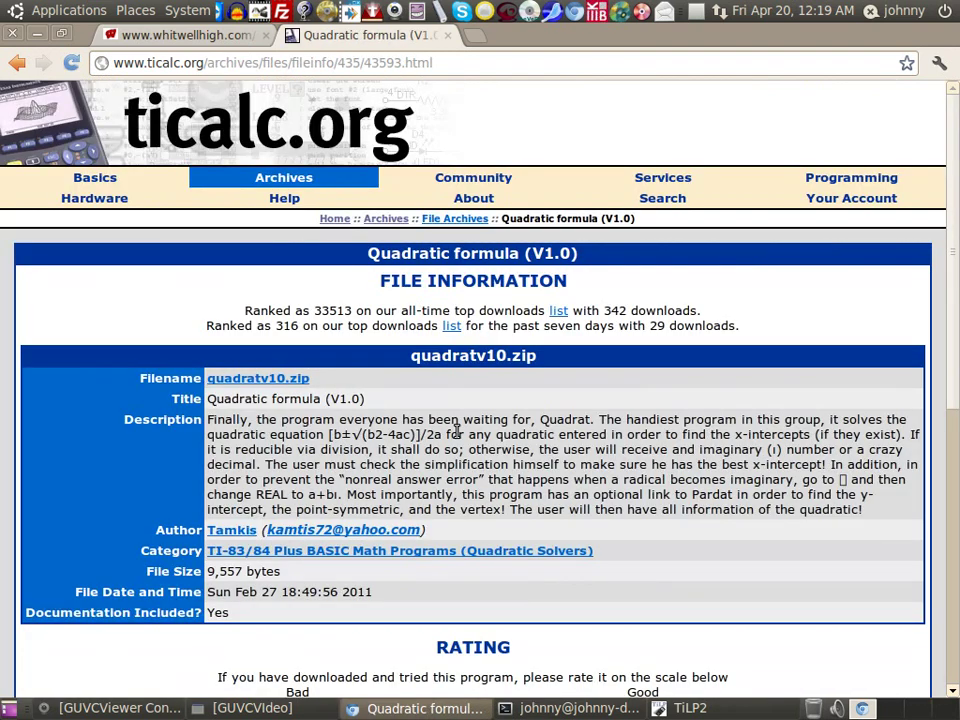
scroll(756, 423, down, 4)
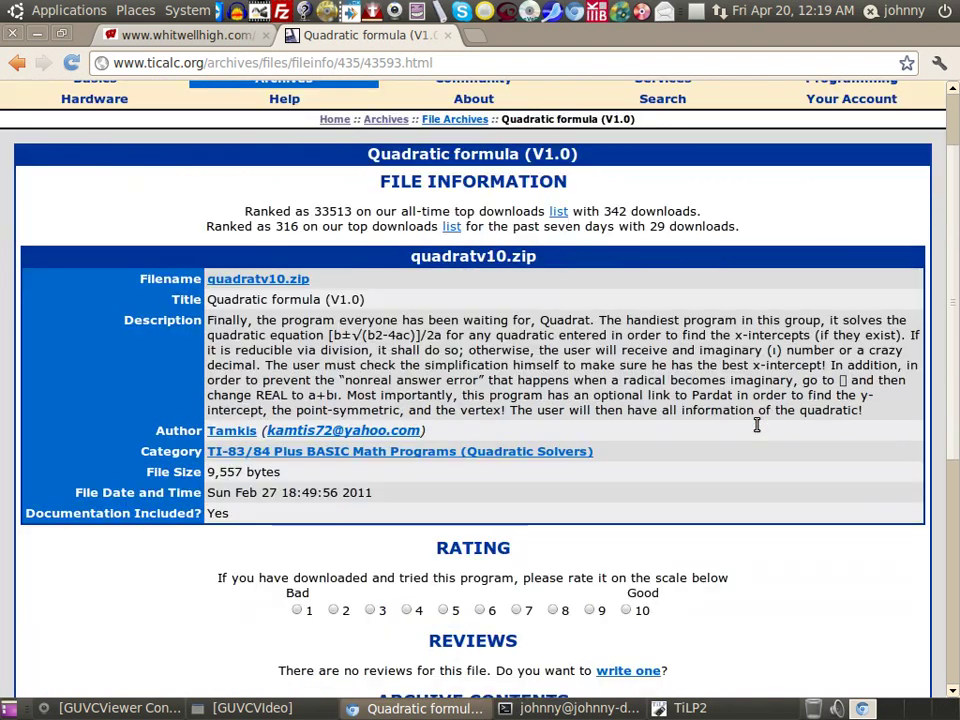
scroll(752, 428, down, 6)
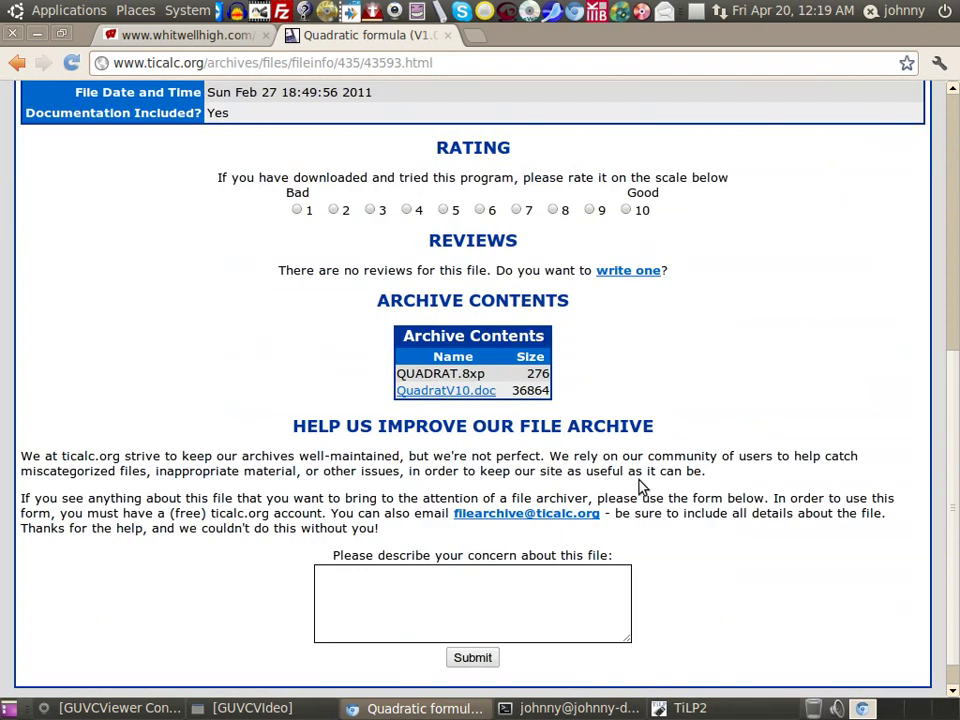
scroll(660, 463, up, 6)
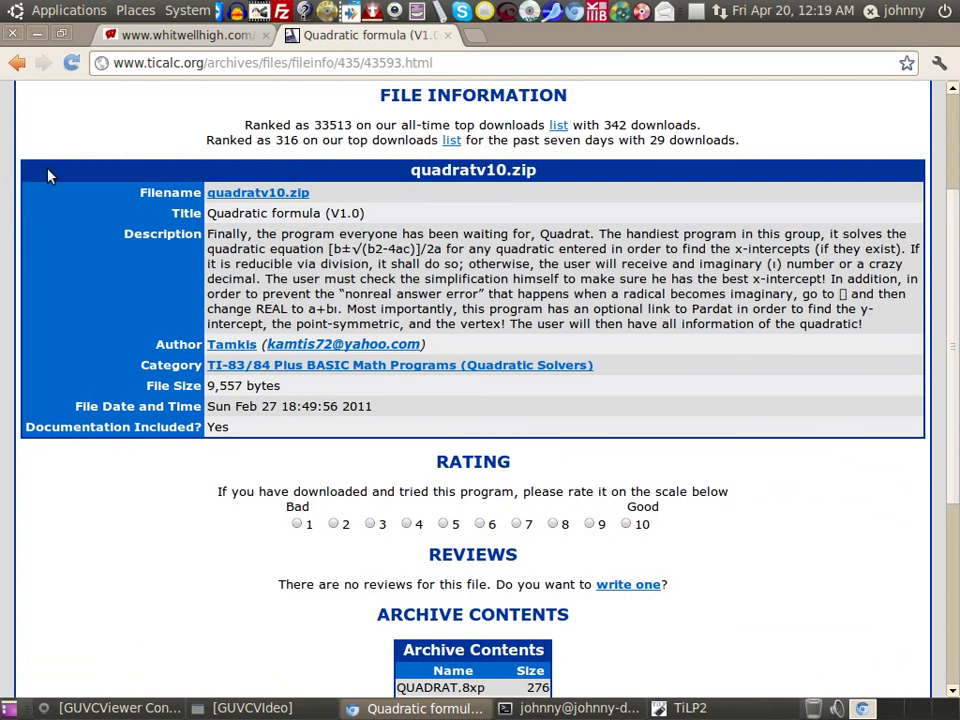
click(16, 62)
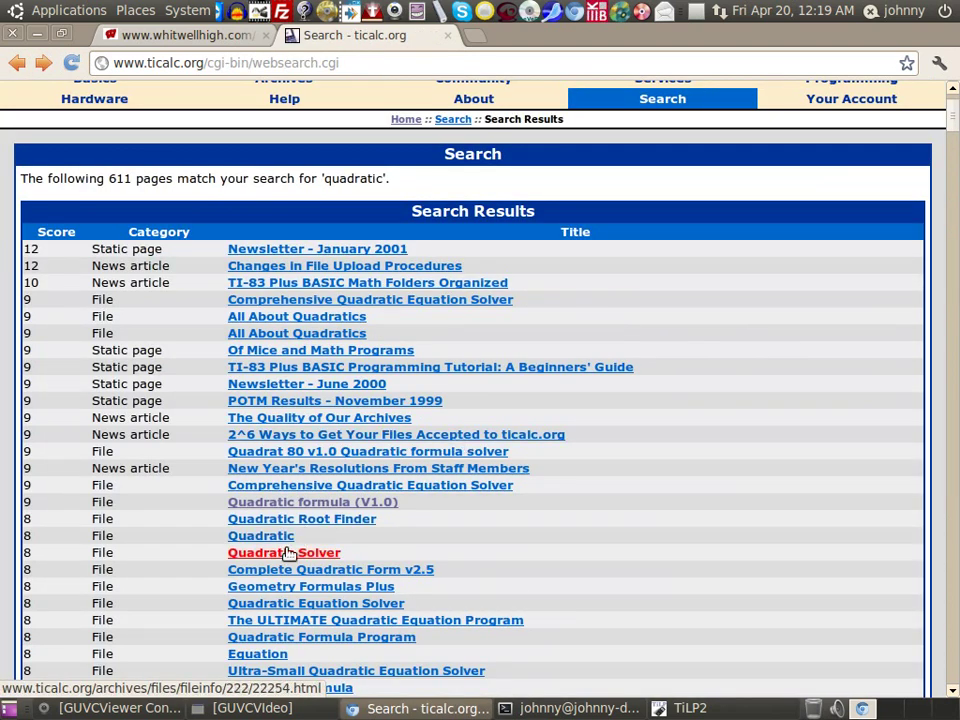
click(288, 553)
scroll(491, 514, down, 2)
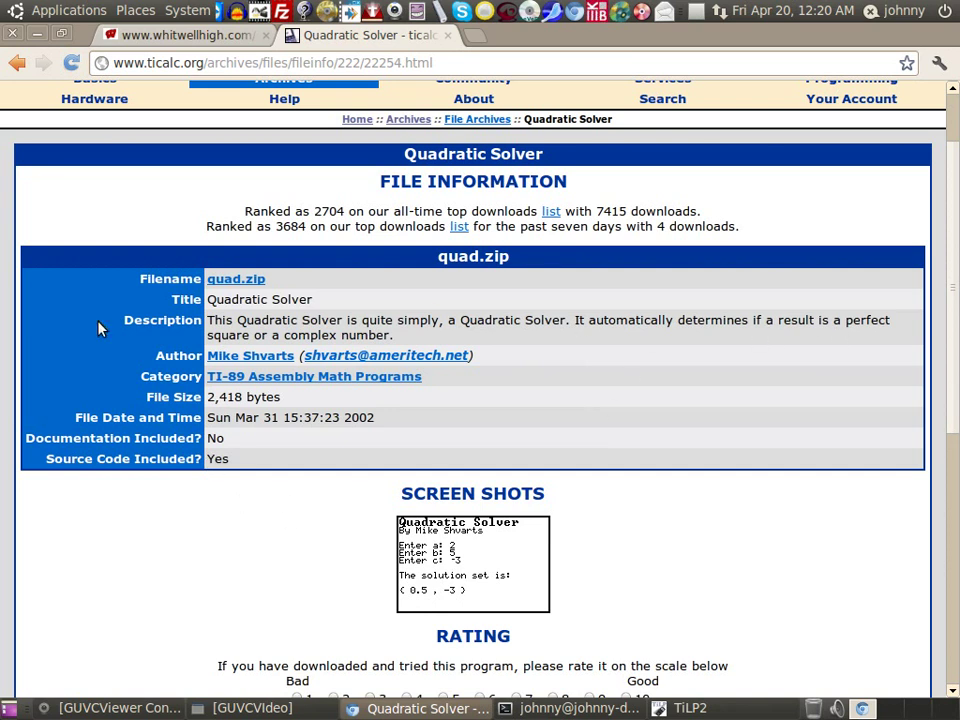
Go back to the 'quadratic' results and view the Quadratic Formula file page.
click(17, 62)
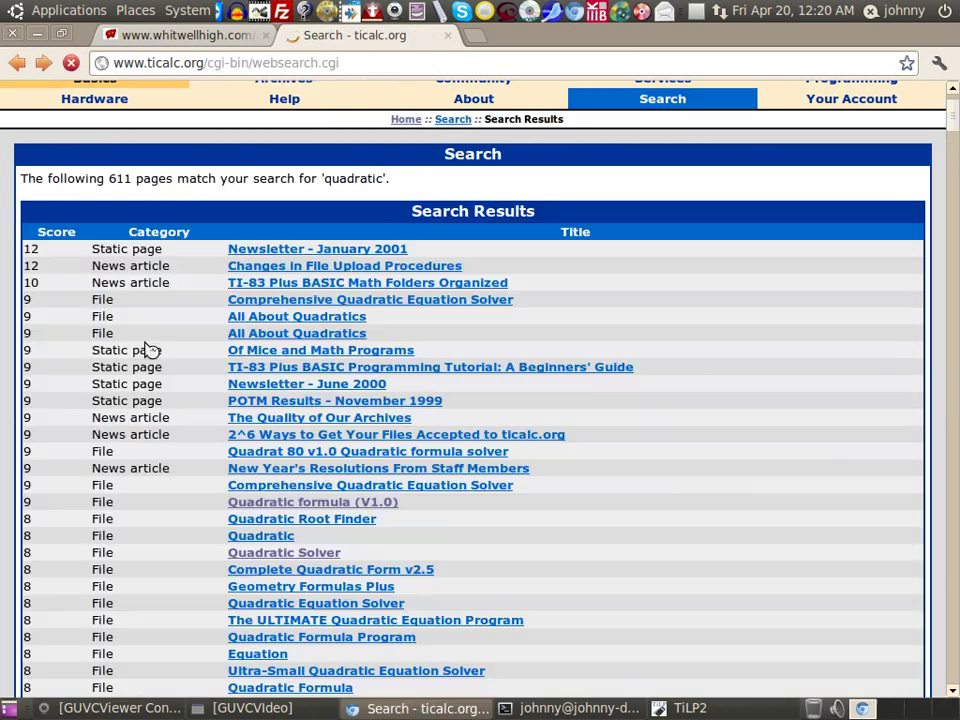
scroll(345, 569, down, 4)
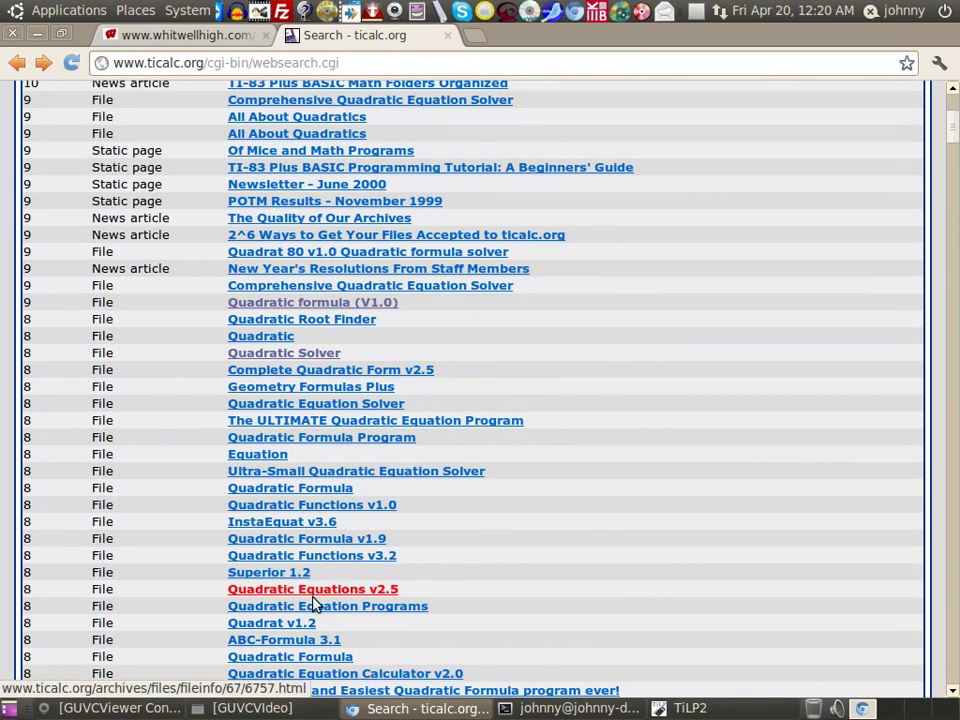
click(340, 490)
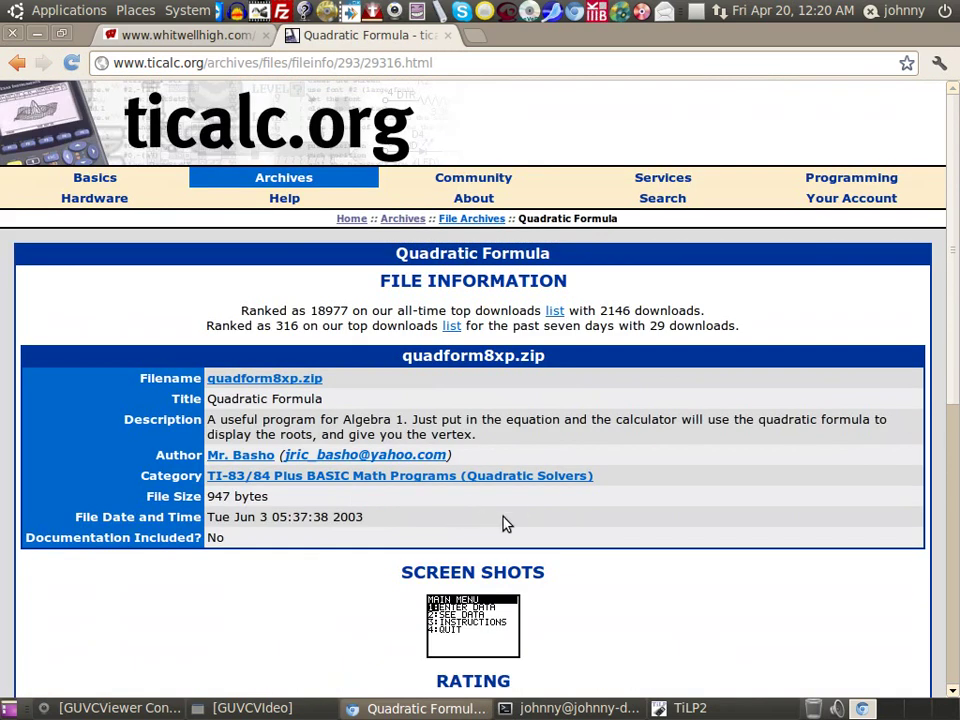
scroll(636, 518, down, 1)
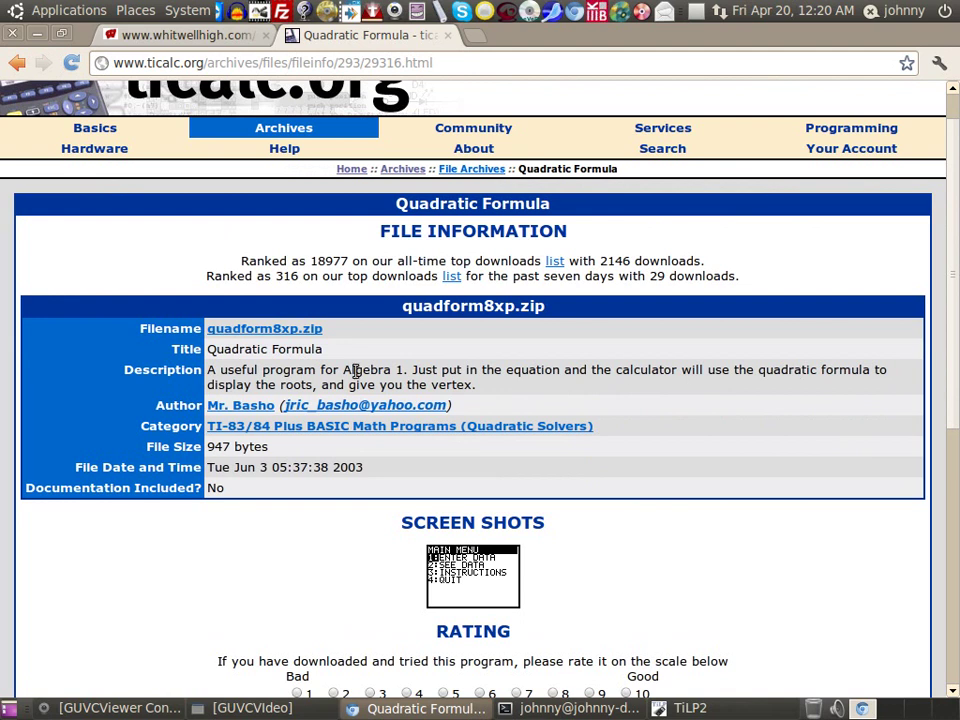
Check the Quadratic Equation Solver (quadformula.zip, 315 bytes) page, then return to the results list.
click(17, 70)
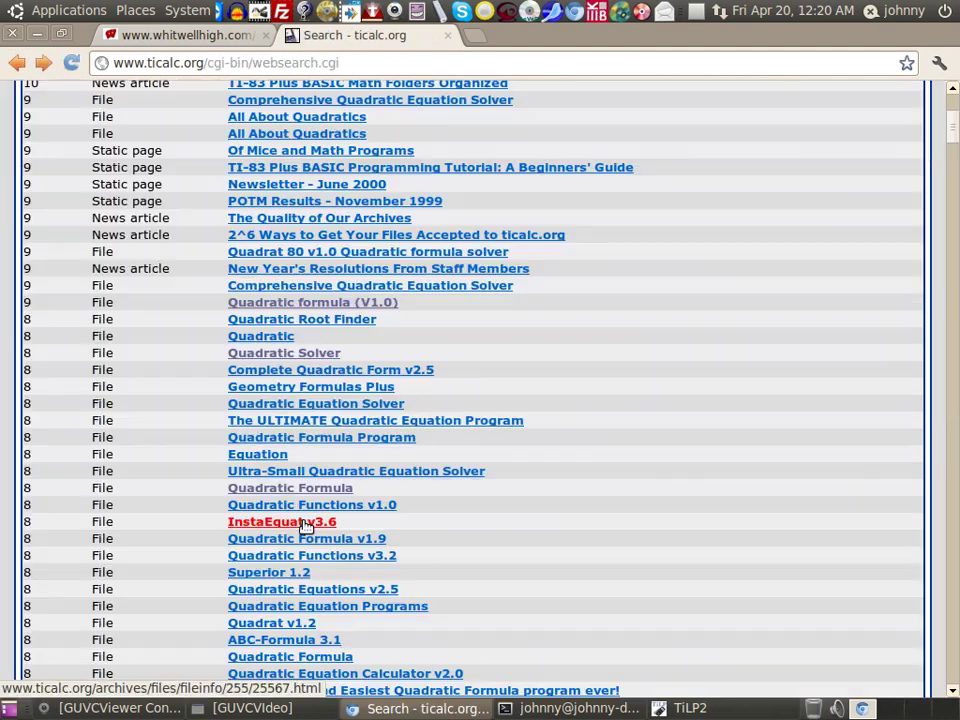
scroll(308, 524, down, 1)
scroll(478, 521, down, 2)
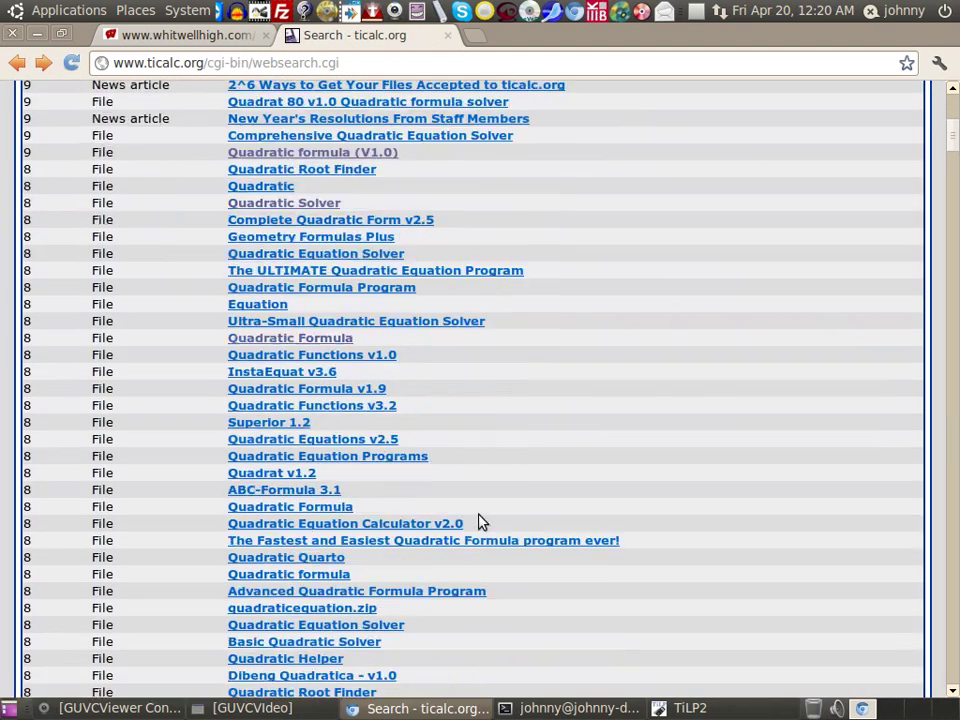
click(388, 630)
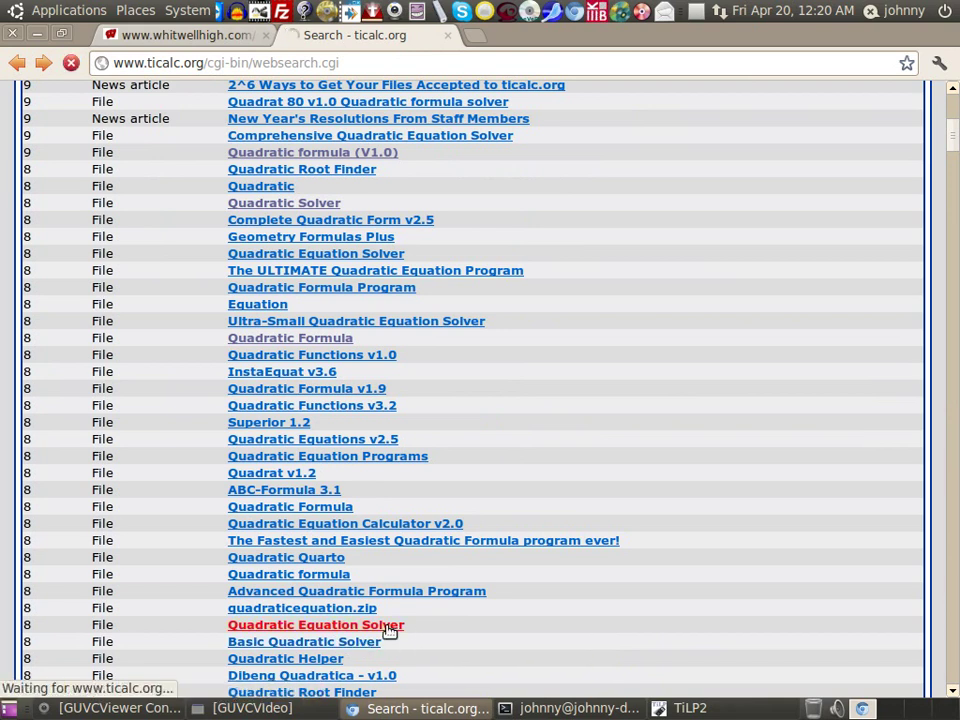
scroll(370, 585, down, 1)
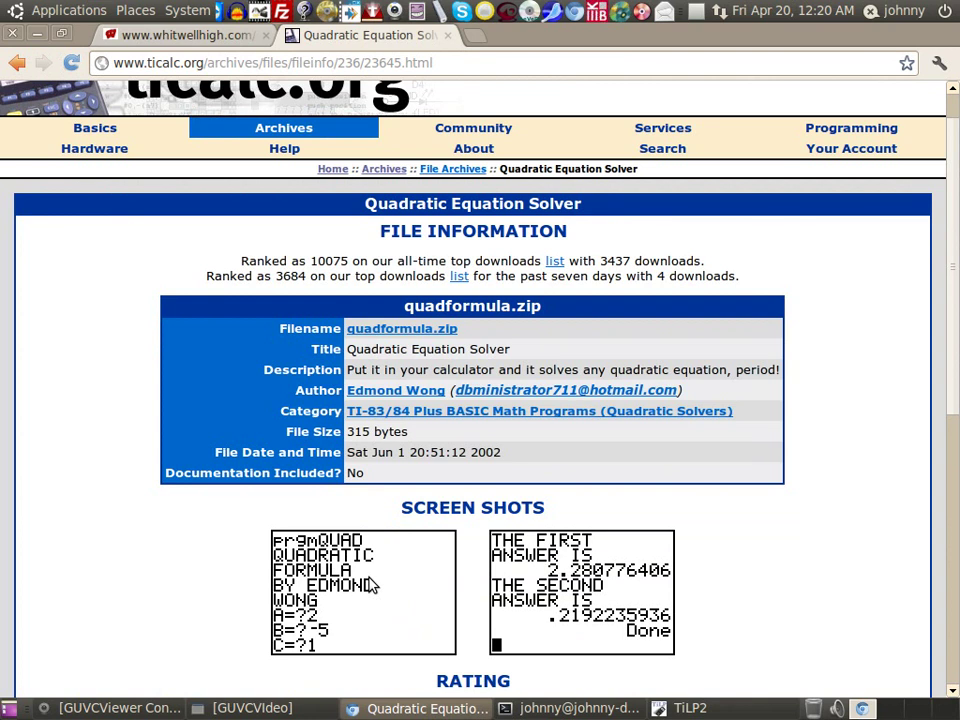
scroll(370, 585, down, 4)
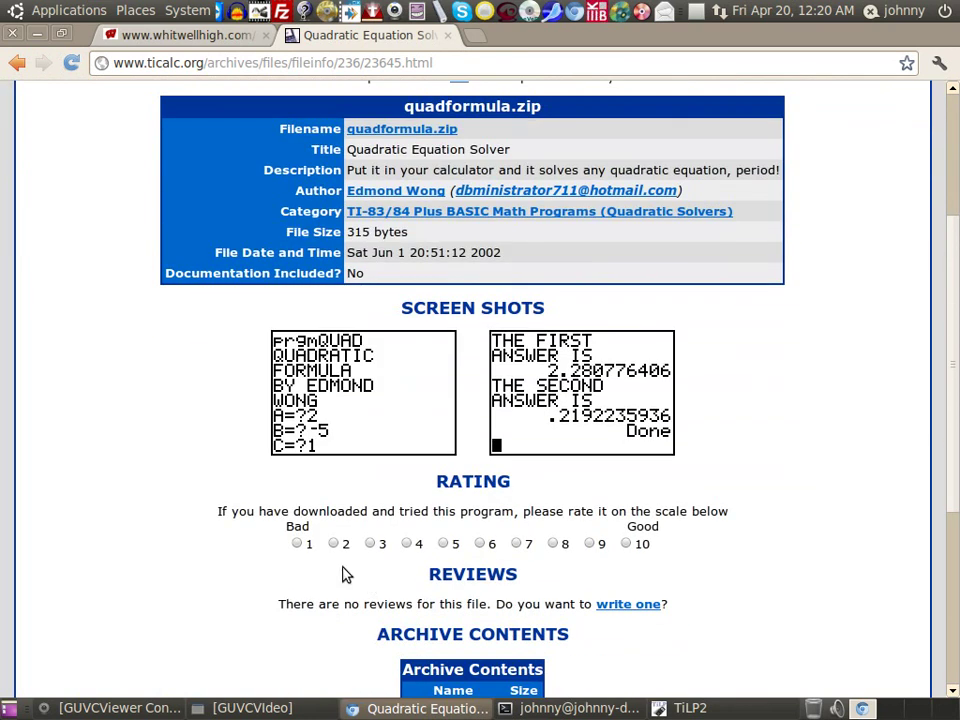
click(17, 62)
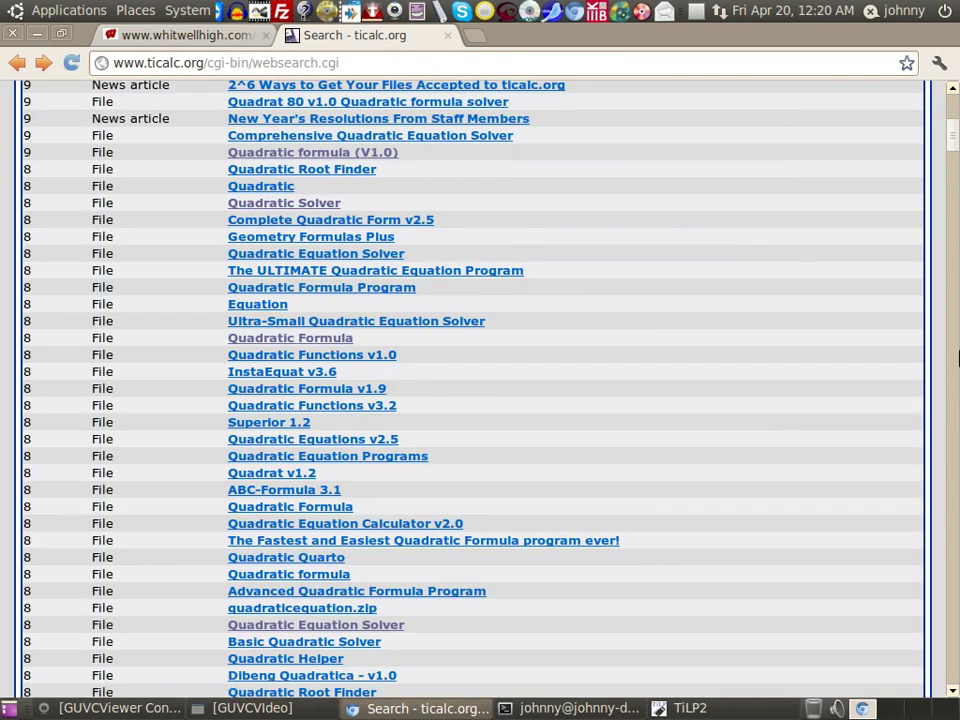
drag(951, 140, 951, 100)
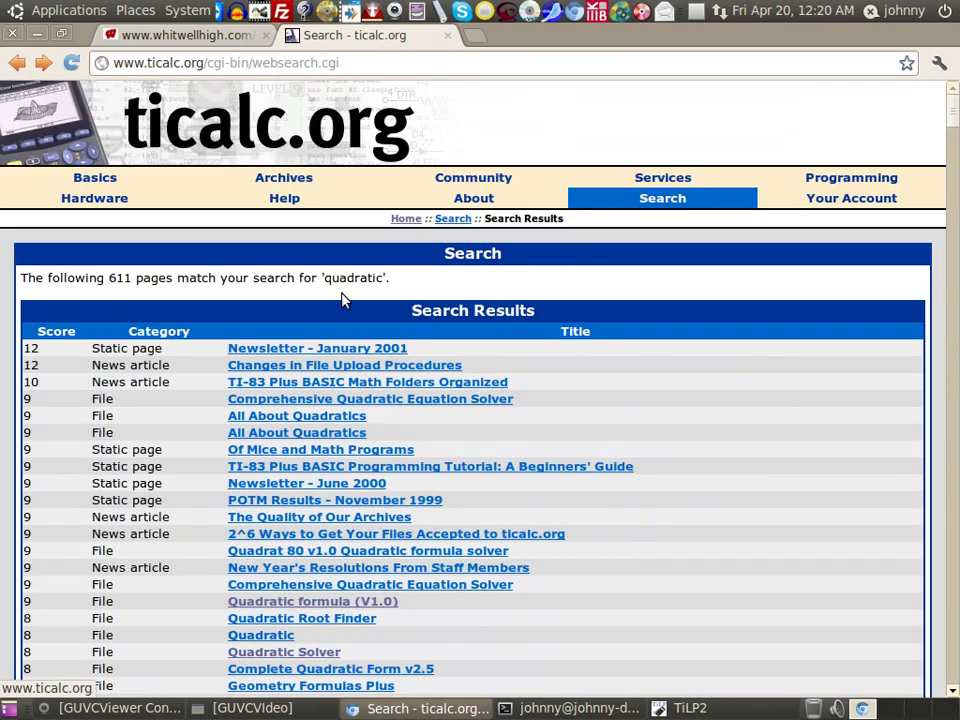
Search ticalc.org for 'quadratic exact' and open the Exact Quadratics page for quad2.zip.
click(655, 199)
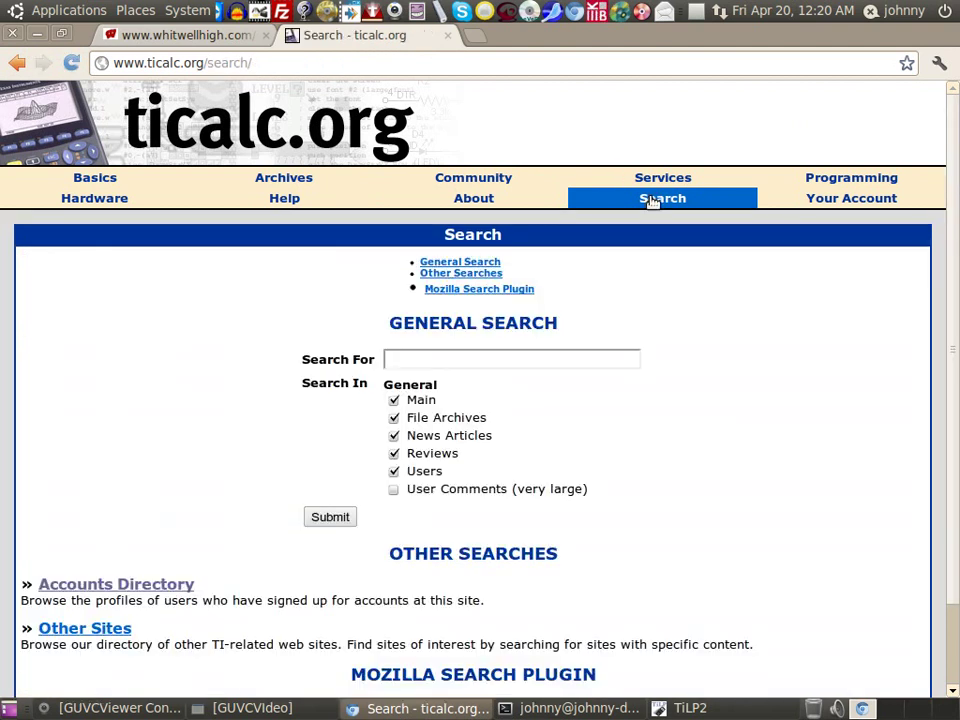
click(484, 358)
text(quar)
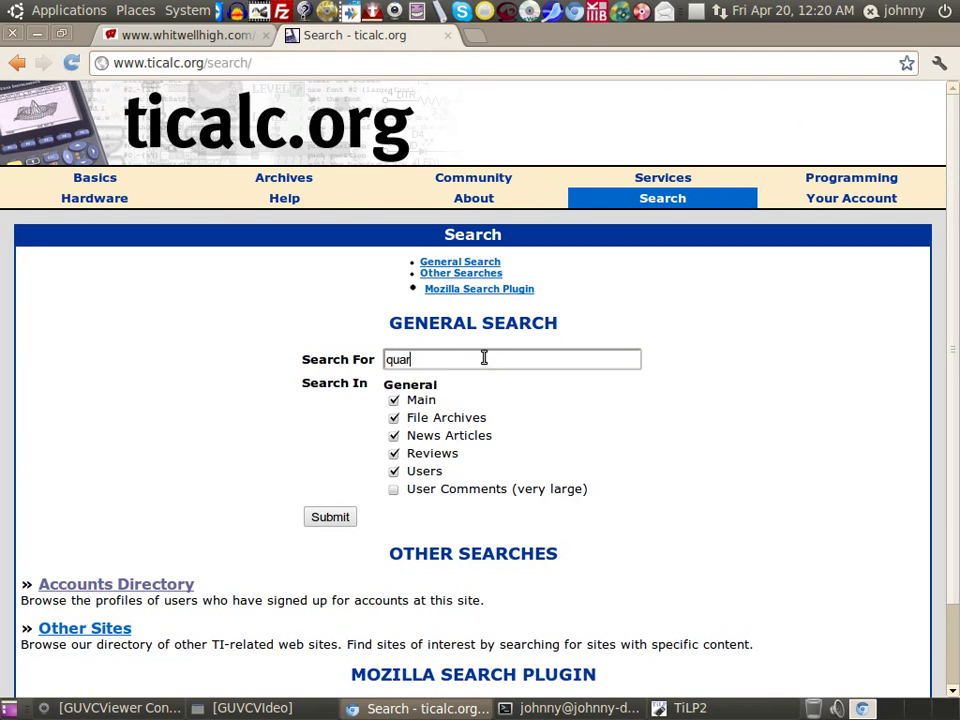
key(BackSpace)
text(dratic )
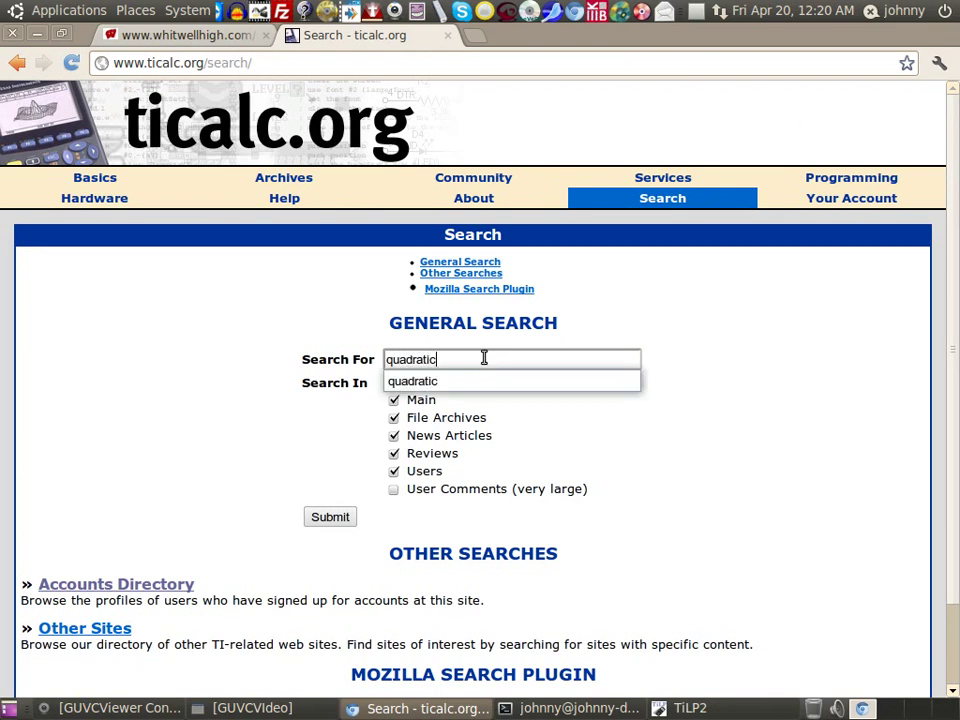
text(e)
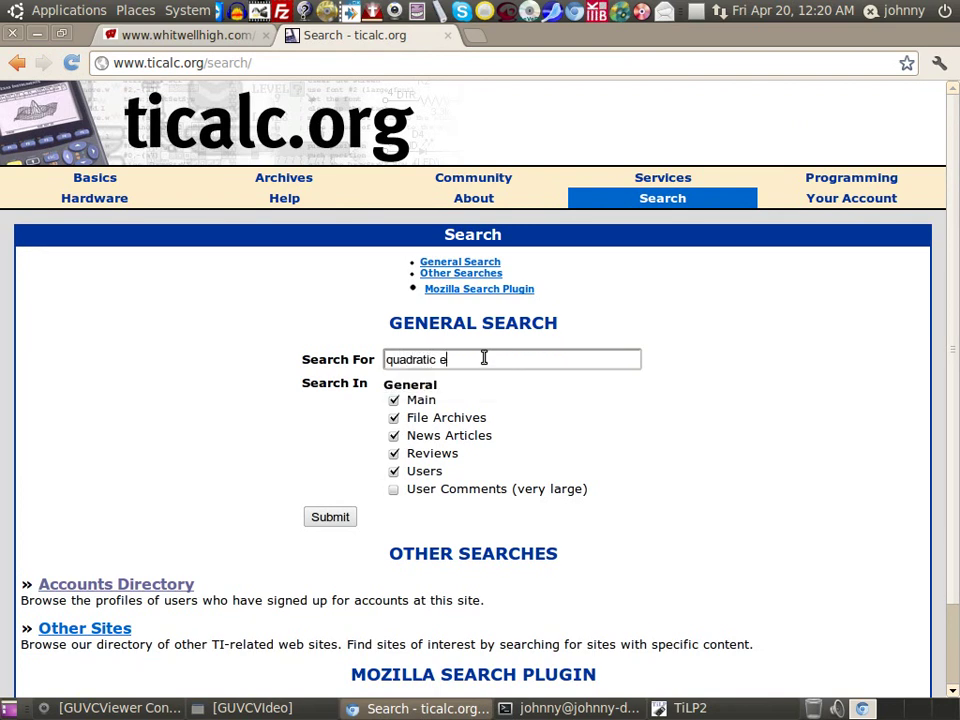
text(xact)
key(Return)
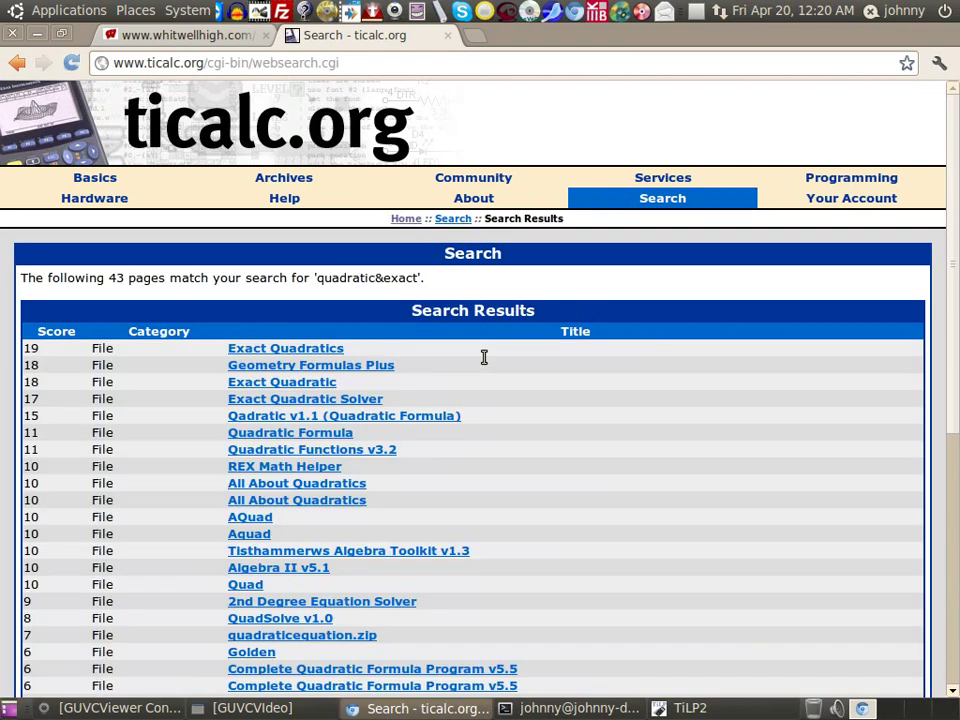
click(296, 349)
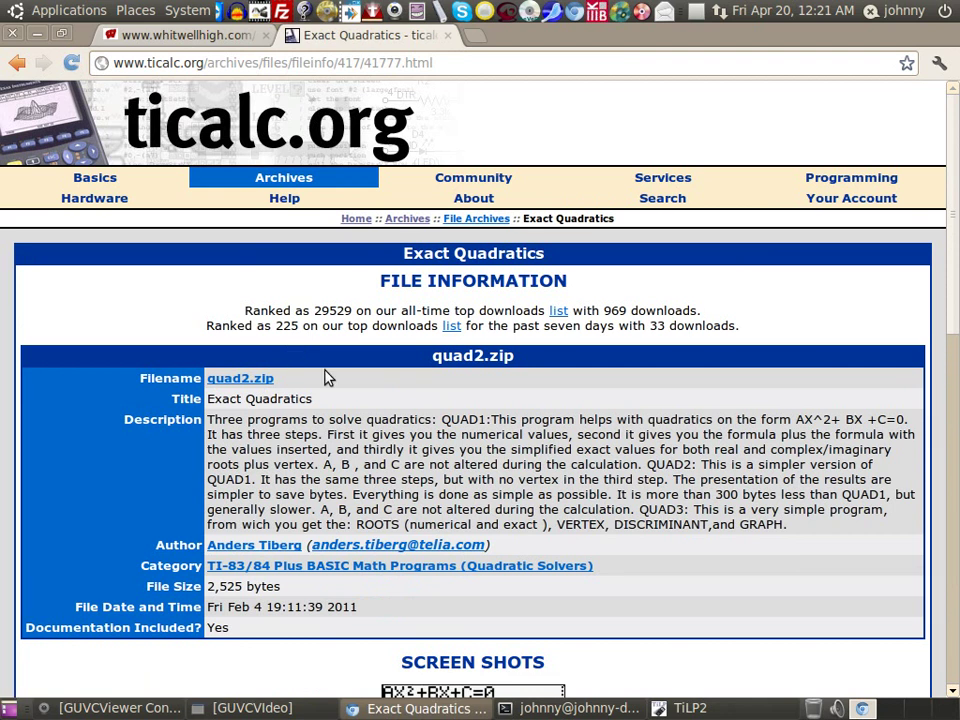
Scroll through the Exact Quadratics description and its screenshots solving 48x²+64x+80=0.
scroll(280, 540, down, 5)
scroll(302, 508, down, 2)
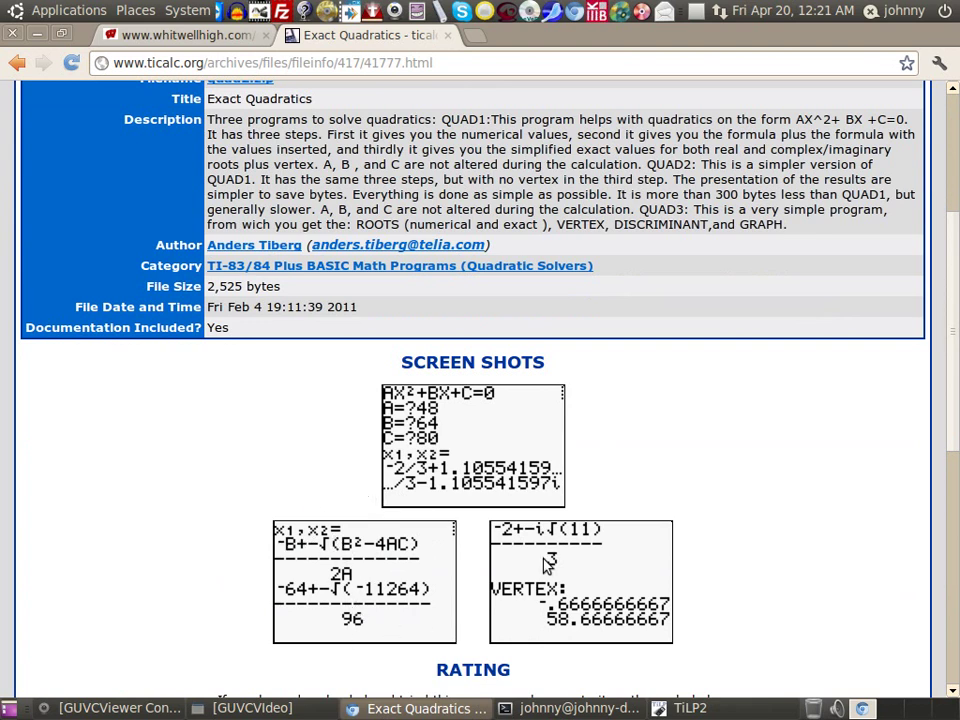
scroll(610, 547, down, 1)
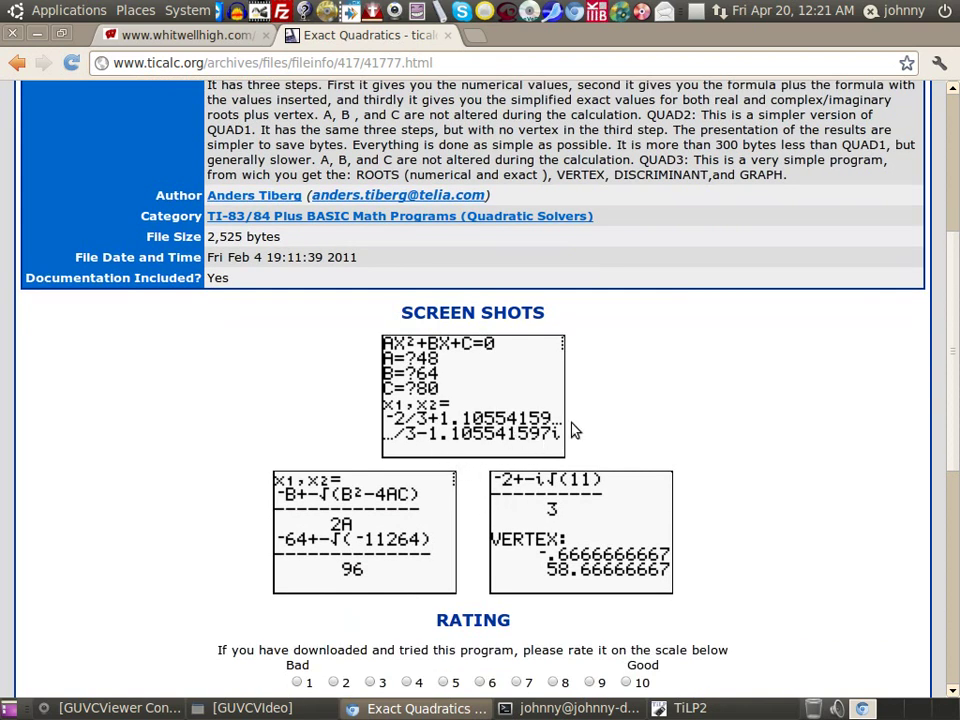
scroll(743, 403, down, 1)
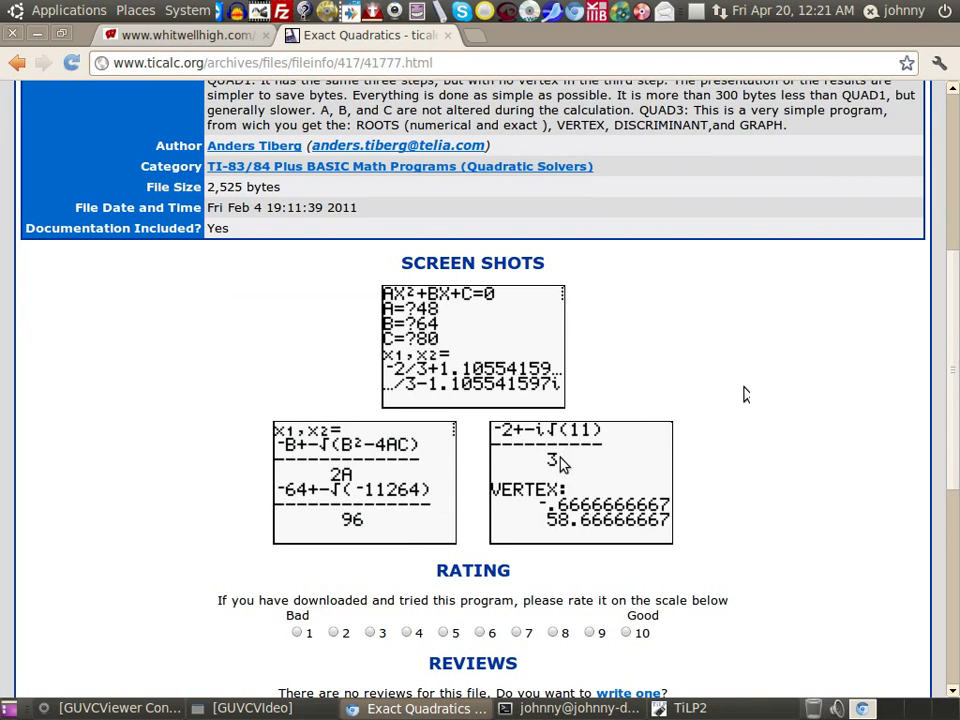
scroll(660, 505, up, 2)
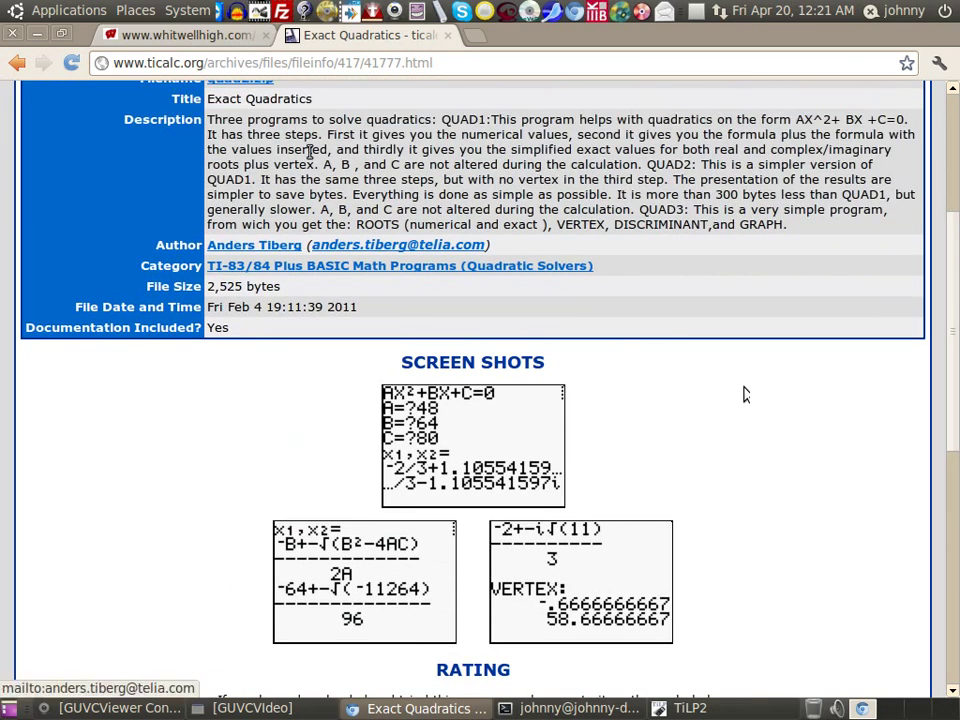
Return to the quadratic&exact search results and look through the listing.
click(17, 62)
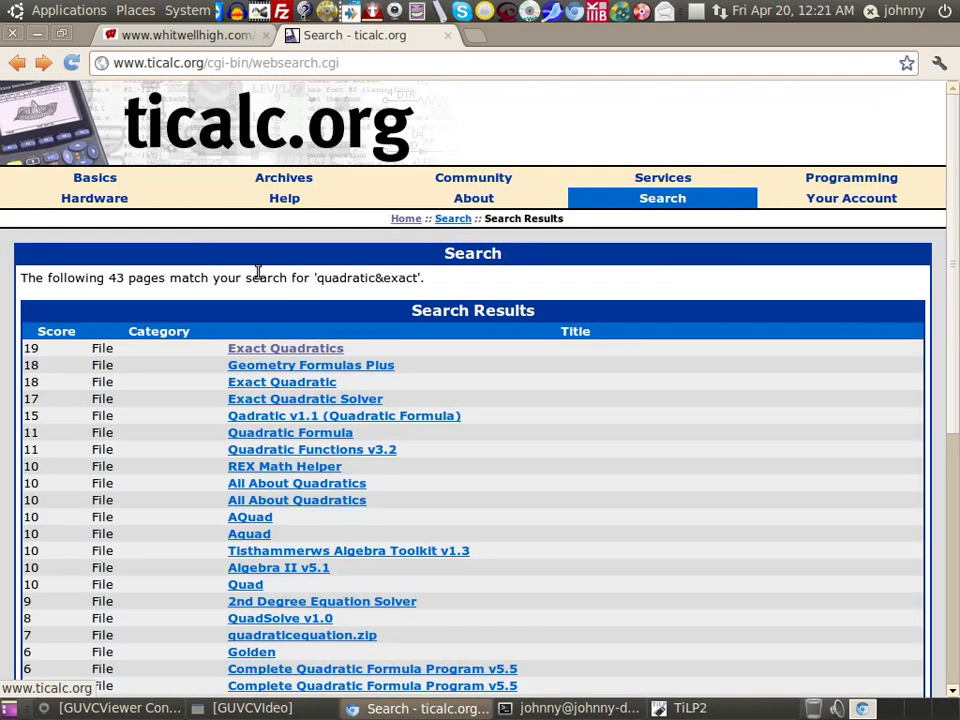
scroll(357, 521, down, 1)
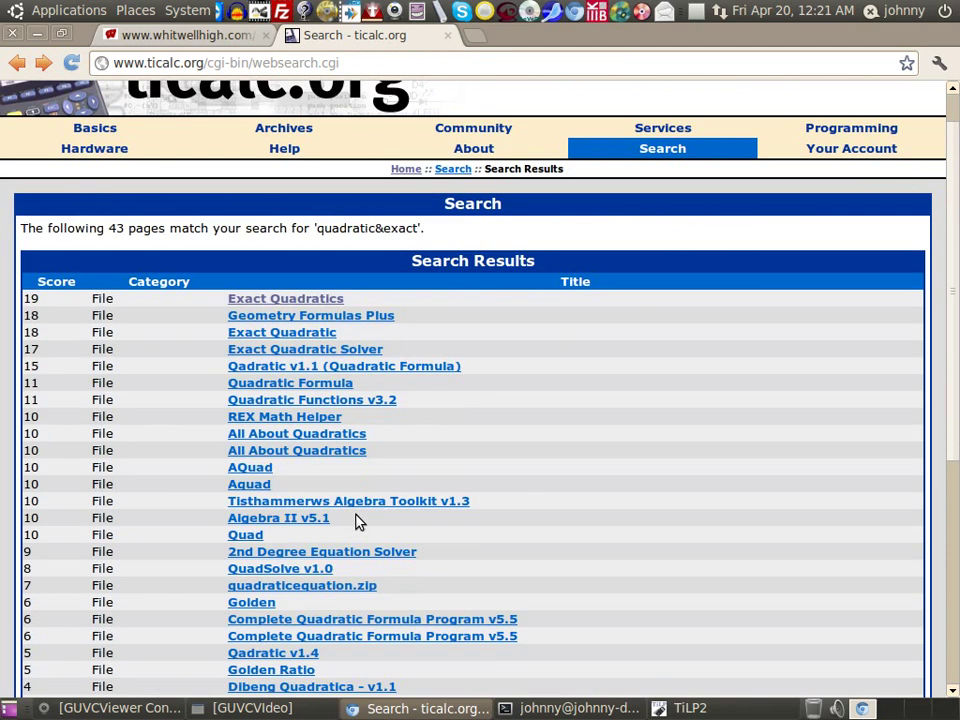
scroll(357, 521, down, 2)
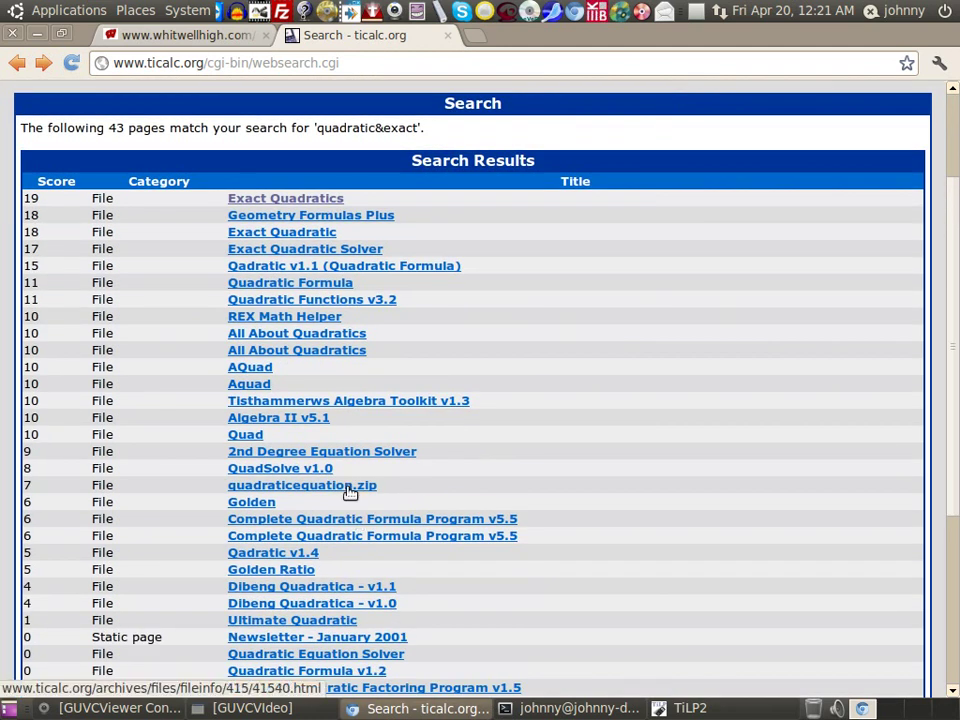
scroll(368, 449, up, 1)
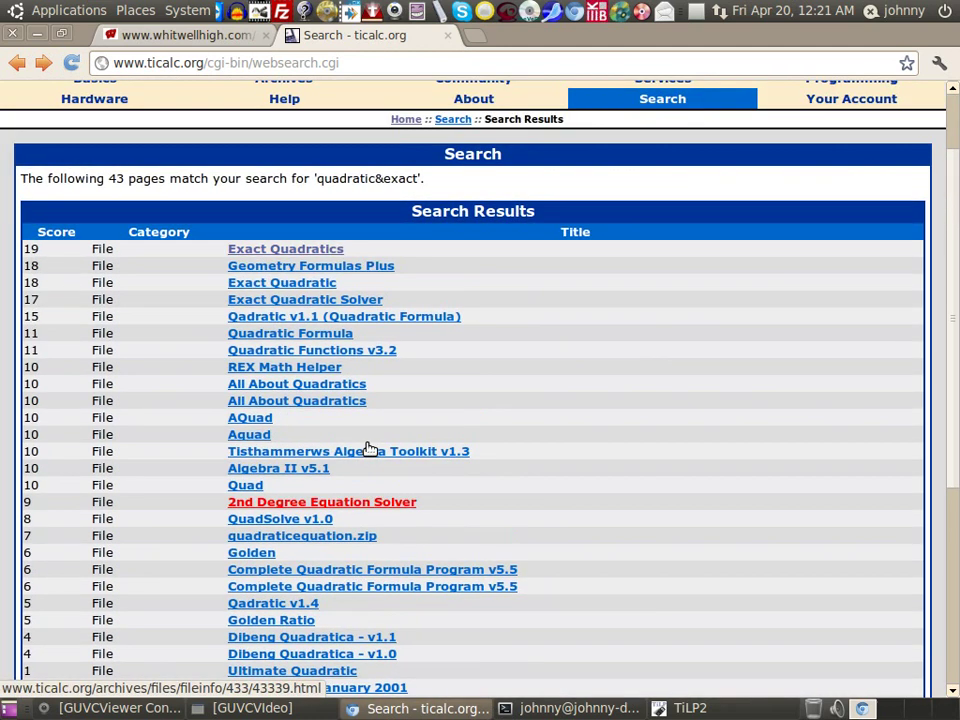
Reopen Exact Quadratics, download quad2.zip, and open the finished download.
click(300, 250)
scroll(369, 443, down, 3)
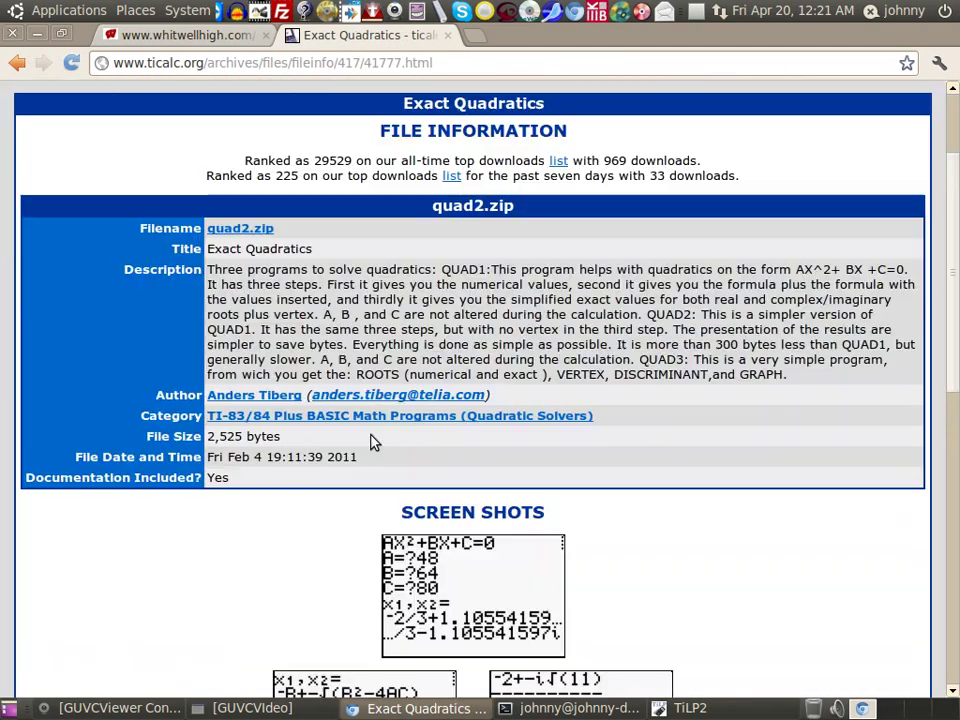
scroll(363, 432, up, 1)
click(238, 230)
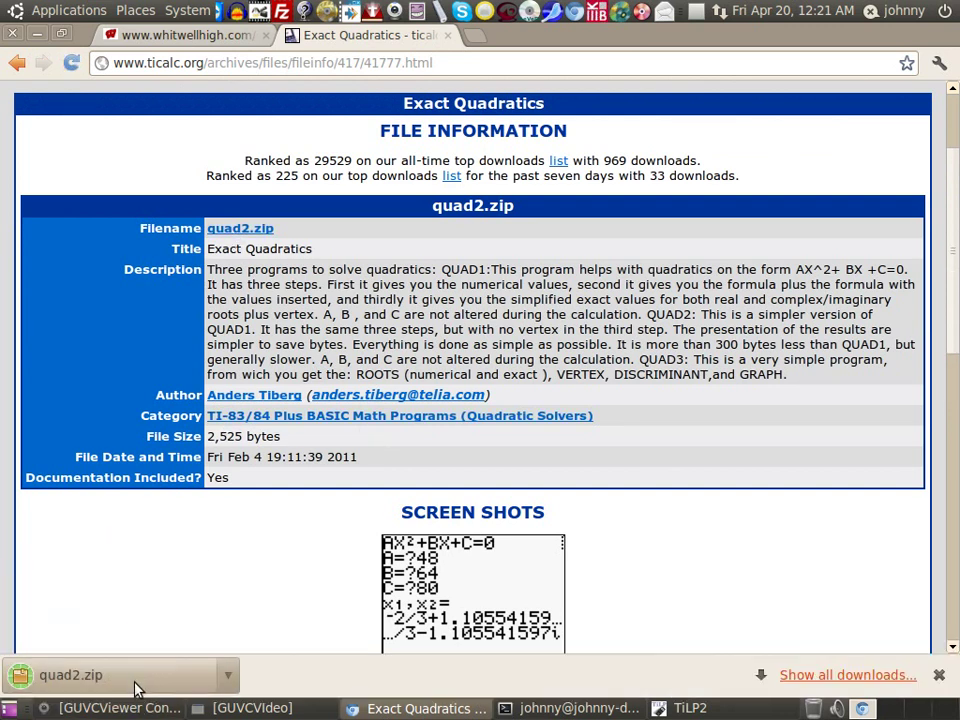
right_click(140, 687)
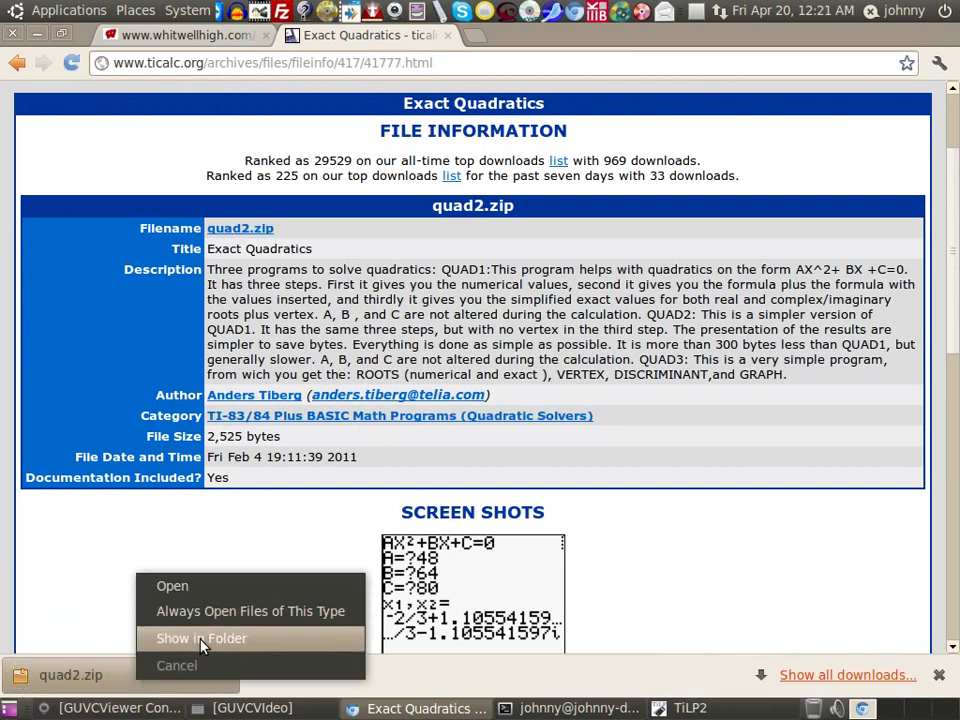
click(160, 586)
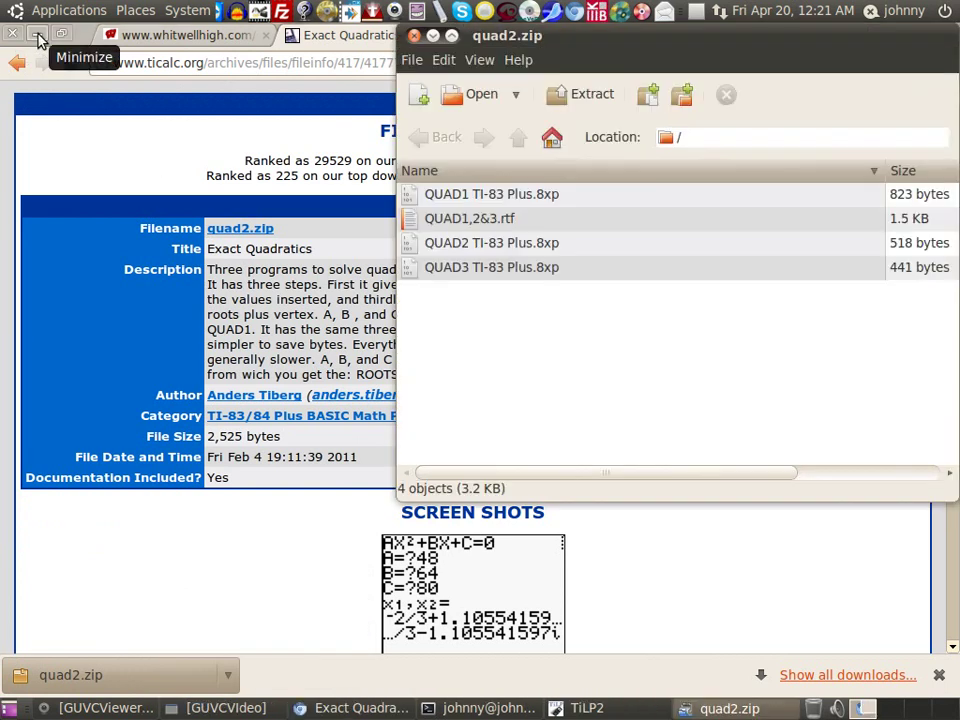
Drag QUAD1, QUAD2 and QUAD3 TI-83 Plus.8xp out of quad2.zip onto the desktop.
click(38, 37)
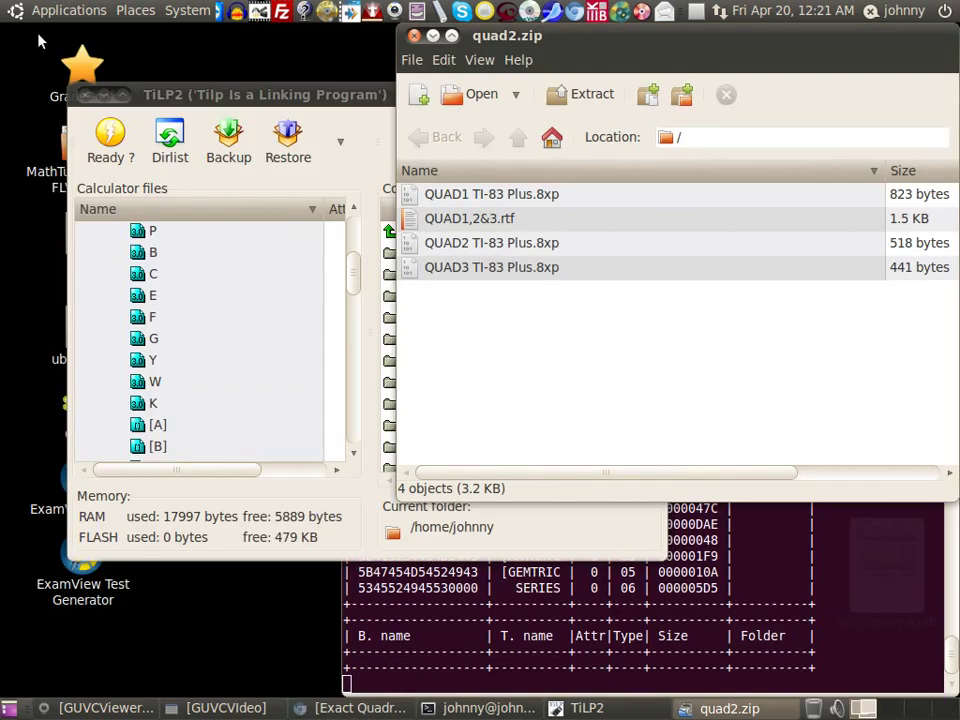
drag(272, 107, 451, 400)
drag(476, 202, 300, 180)
drag(468, 249, 251, 204)
drag(471, 270, 252, 207)
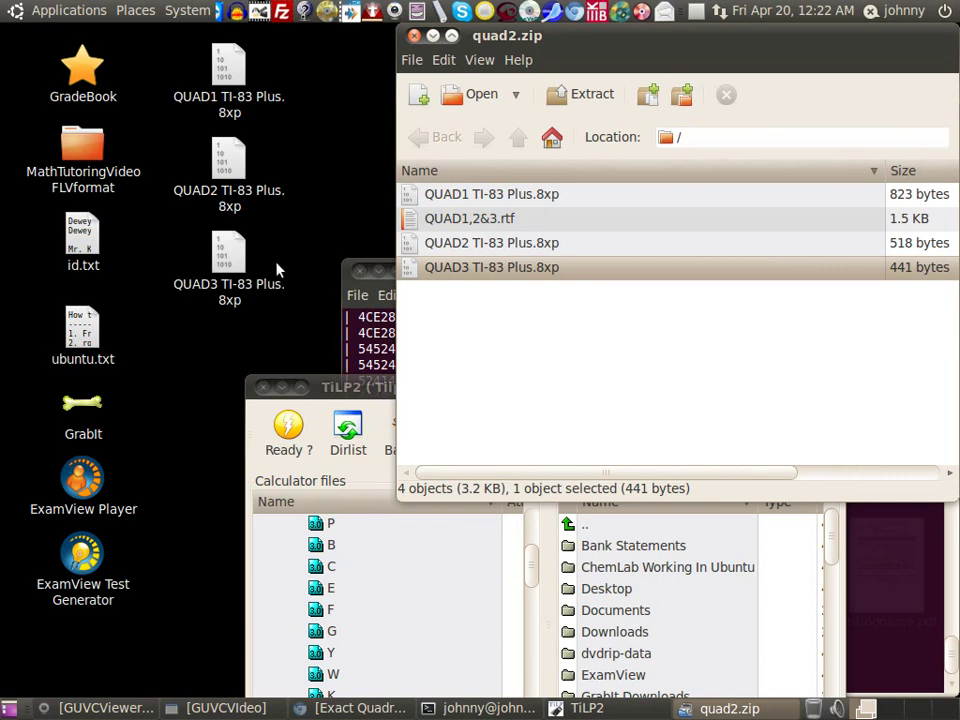
drag(357, 397, 415, 78)
drag(587, 258, 589, 375)
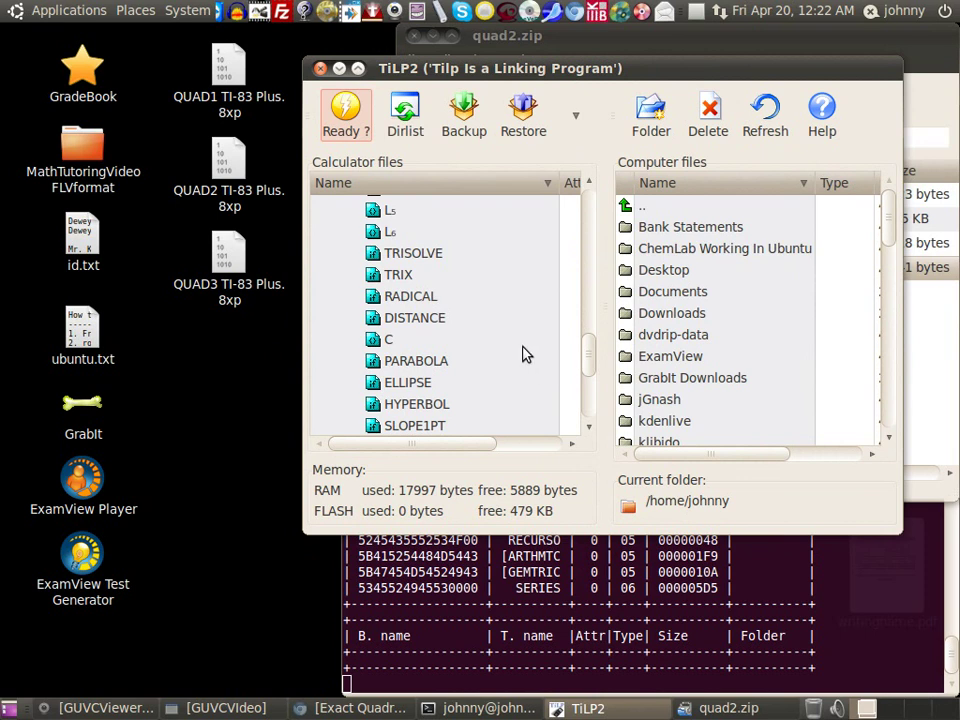
Try sending QUAD3 by dragging it from the desktop into TiLP2.
click(231, 268)
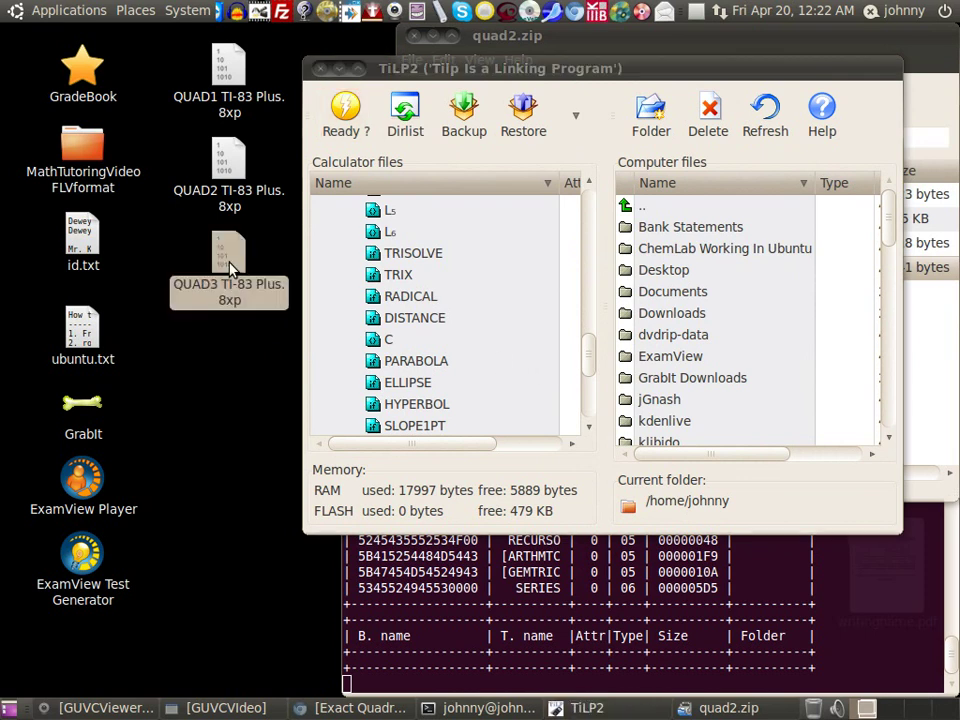
drag(559, 79, 558, 382)
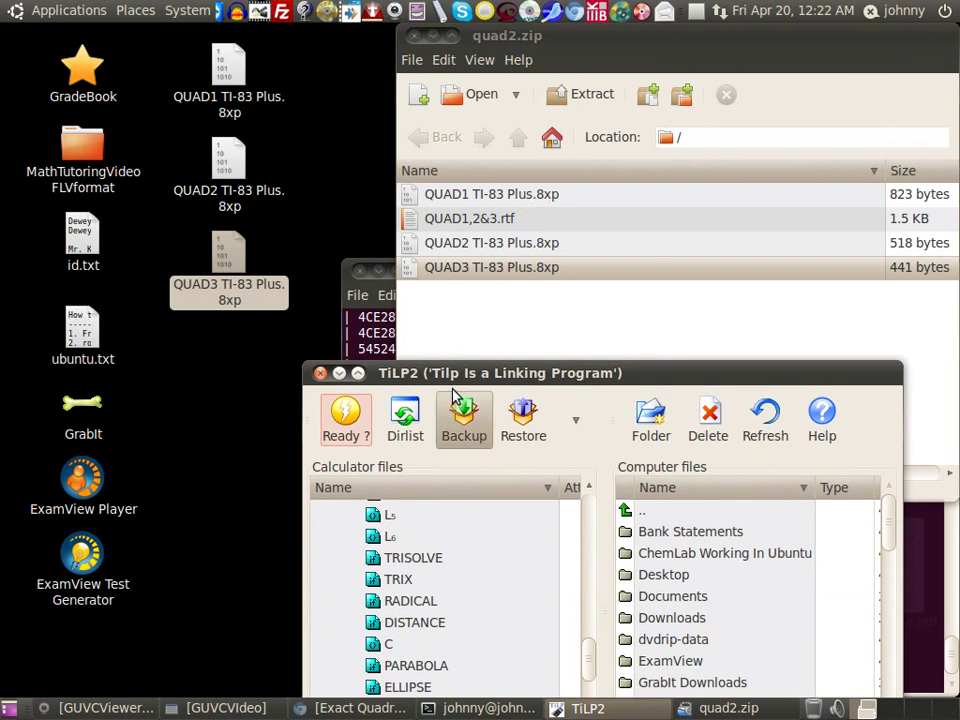
drag(455, 373, 466, 123)
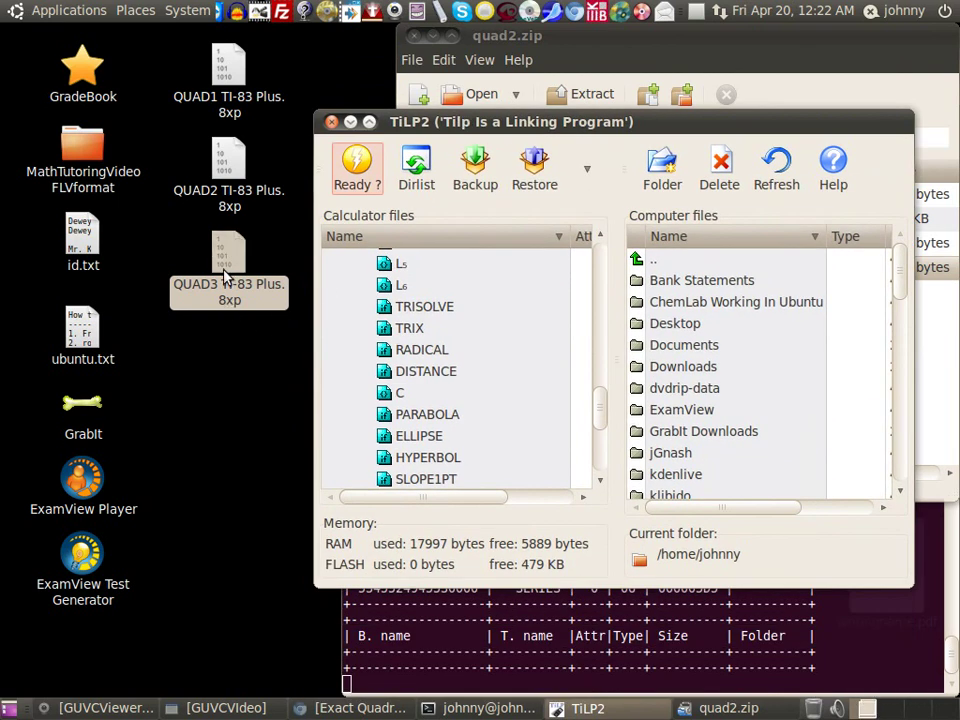
drag(229, 262, 403, 428)
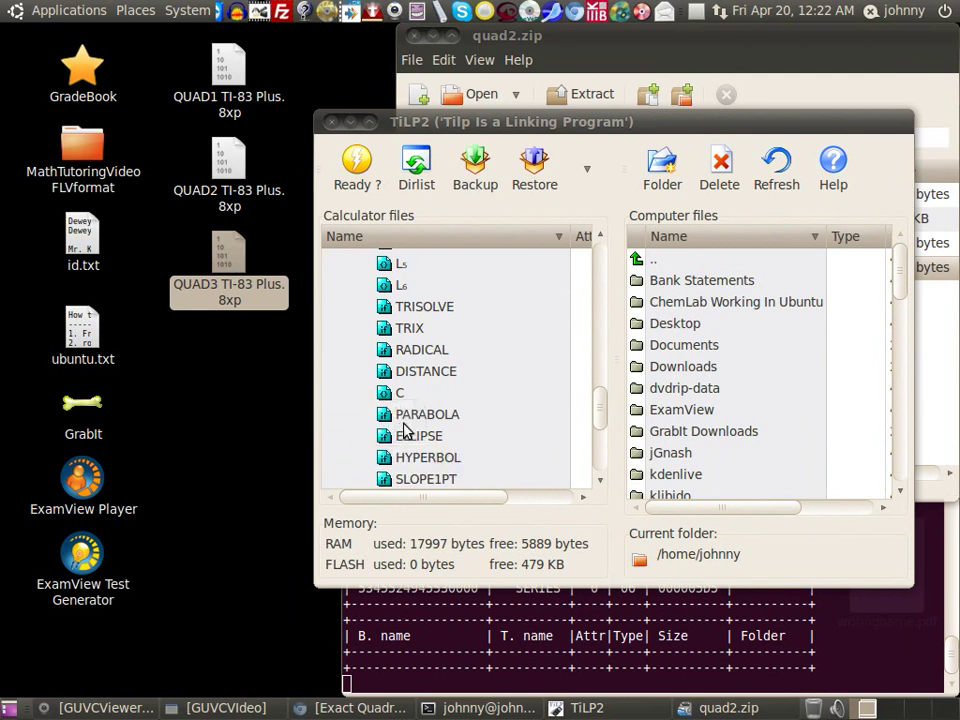
Browse to the Desktop folder in TiLP2 and drag QUAD1 TI-83 Plus.8xp to the calculator.
double_click(655, 324)
click(672, 369)
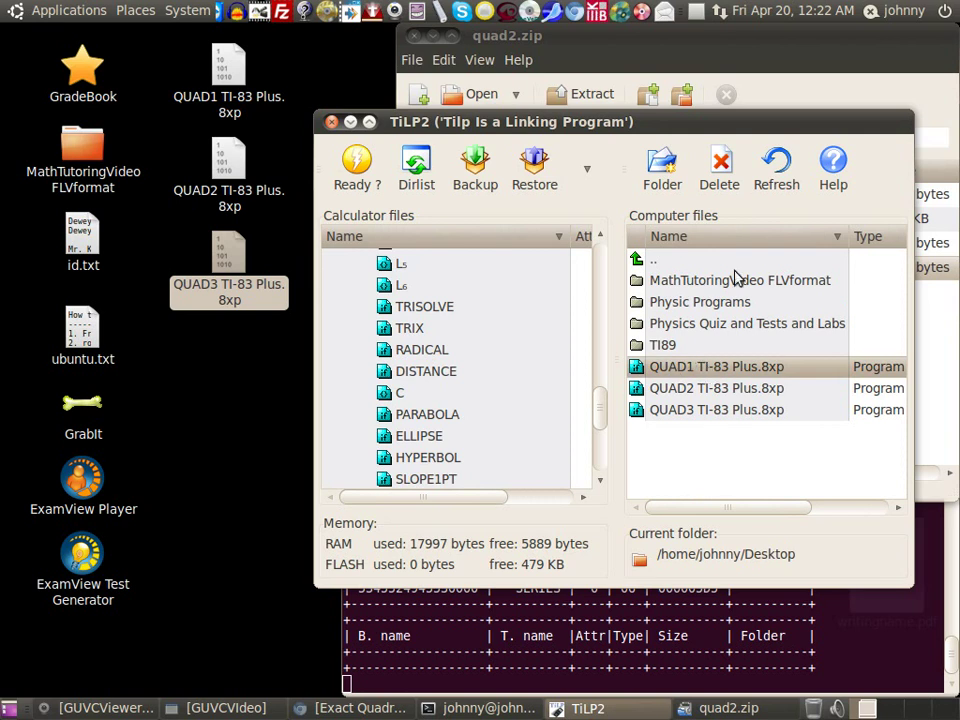
drag(743, 372, 440, 418)
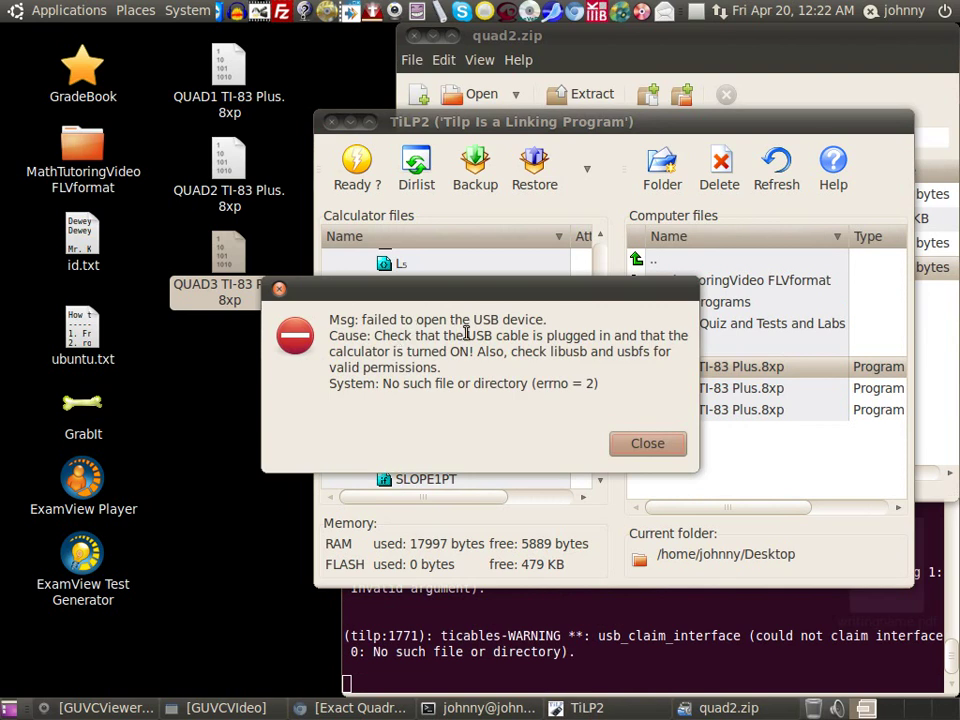
Dismiss the USB device and cable errors, retrying the calculator file list in between.
click(643, 443)
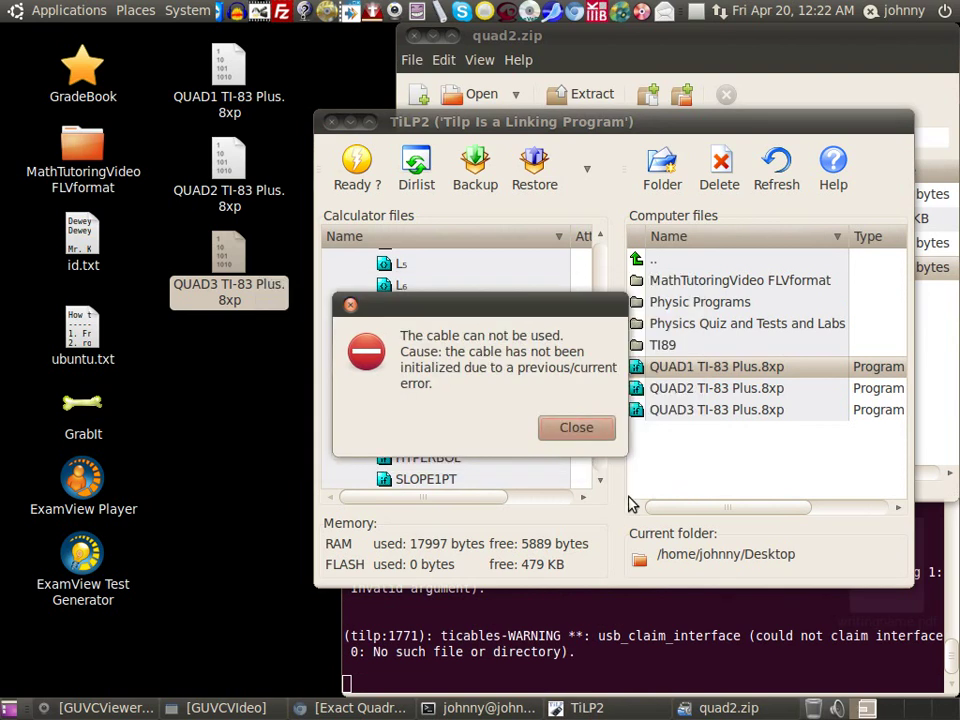
click(592, 429)
click(424, 190)
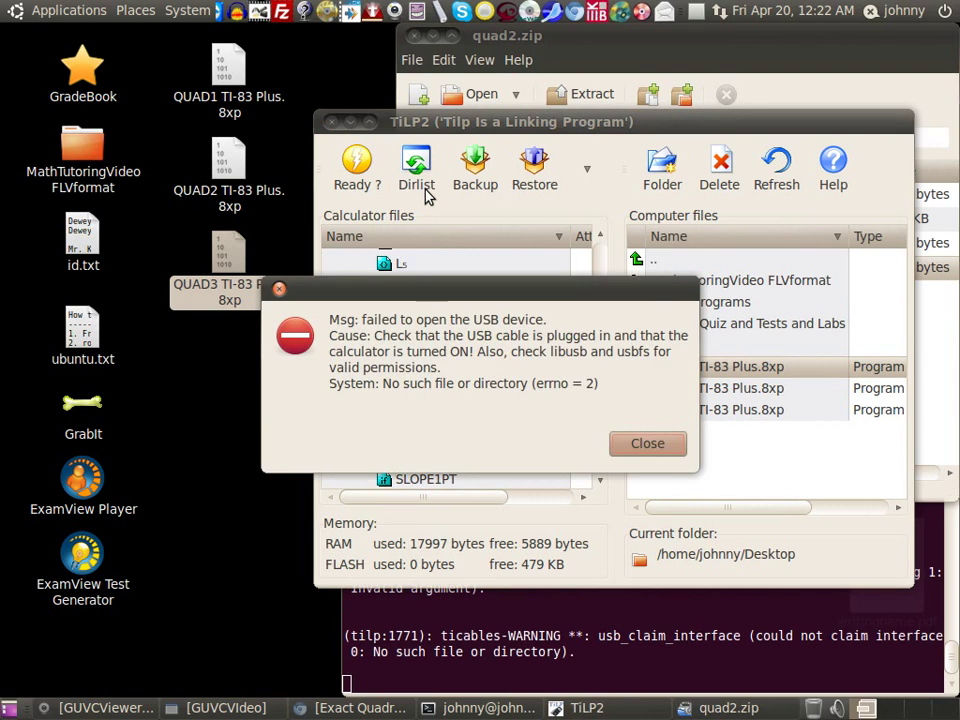
click(648, 444)
click(611, 596)
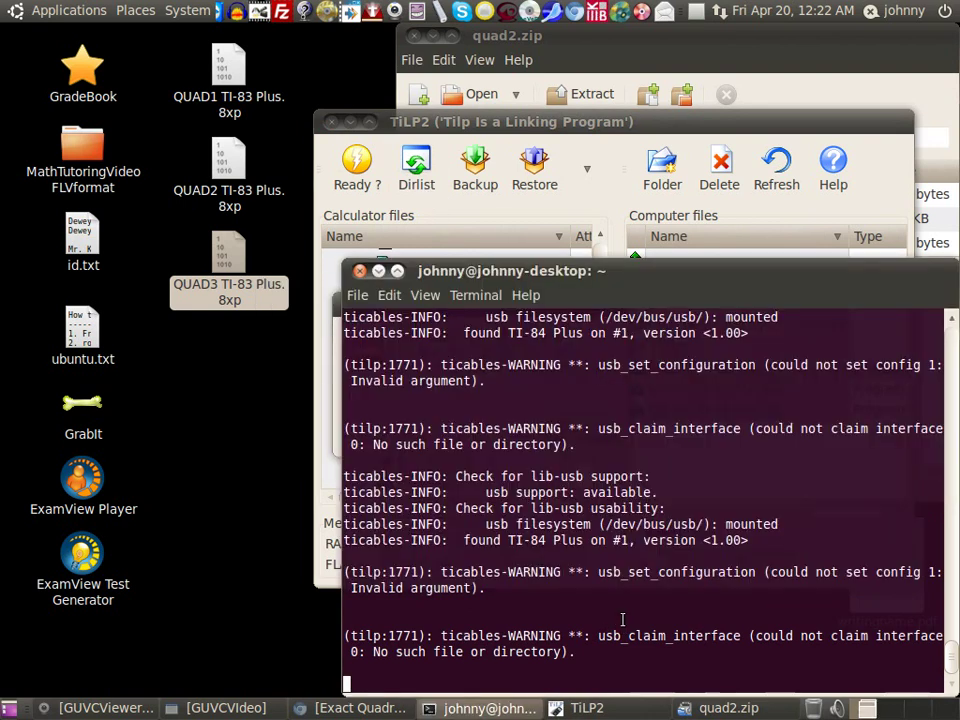
Close the terminal running TiLP2, confirming Close Terminal, and open Applications.
click(362, 272)
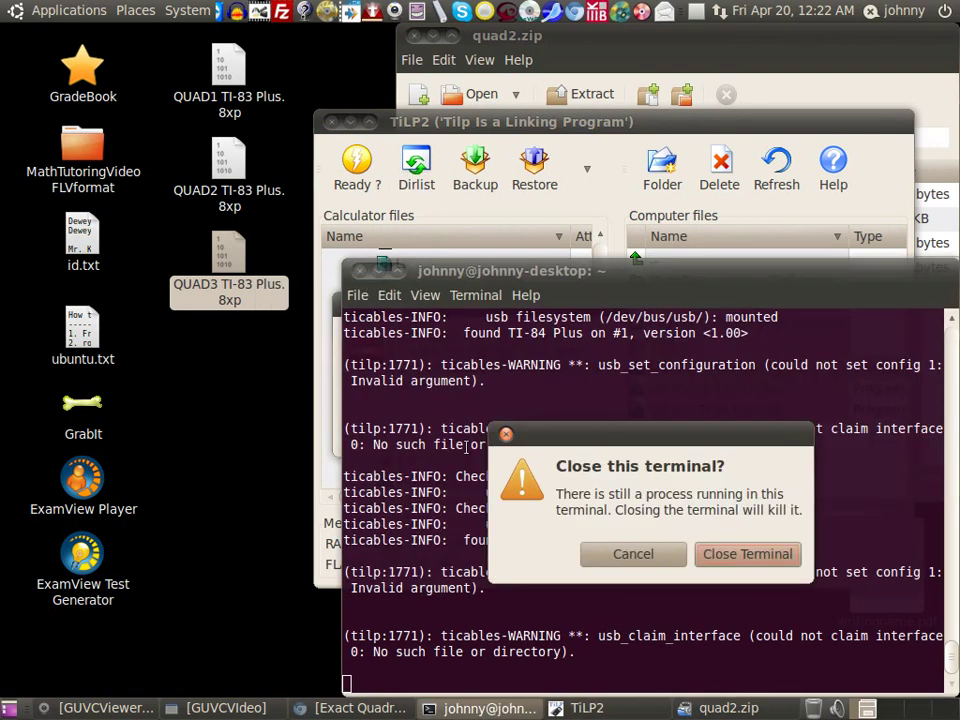
click(716, 558)
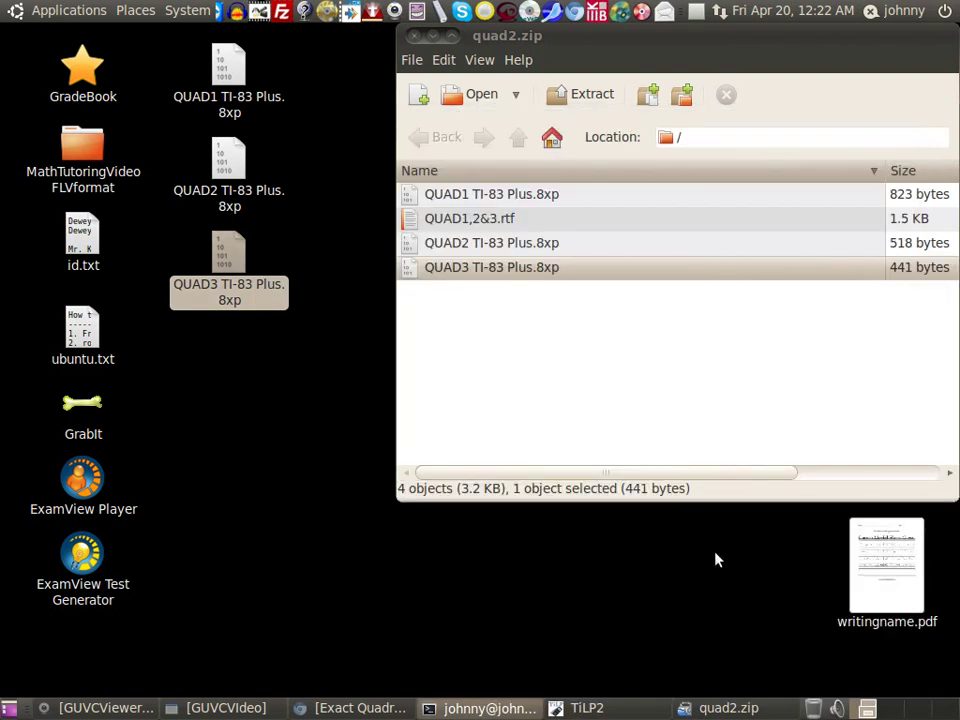
click(66, 10)
Launch TiLP2 from a new terminal with the tilp command and dismiss the USB error.
mouse_move(70, 35)
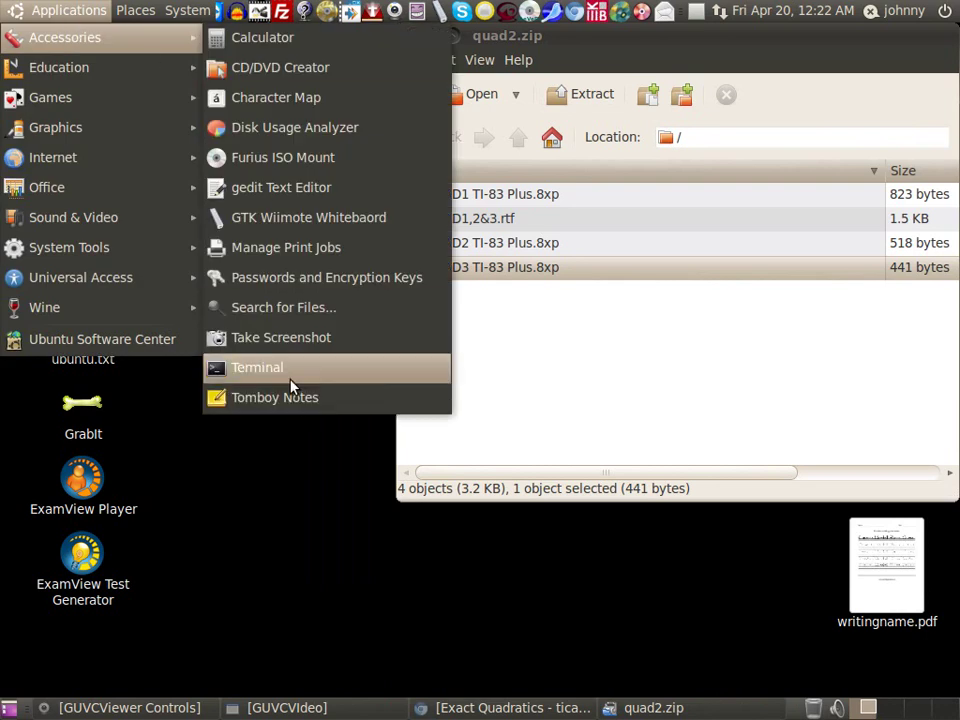
click(313, 369)
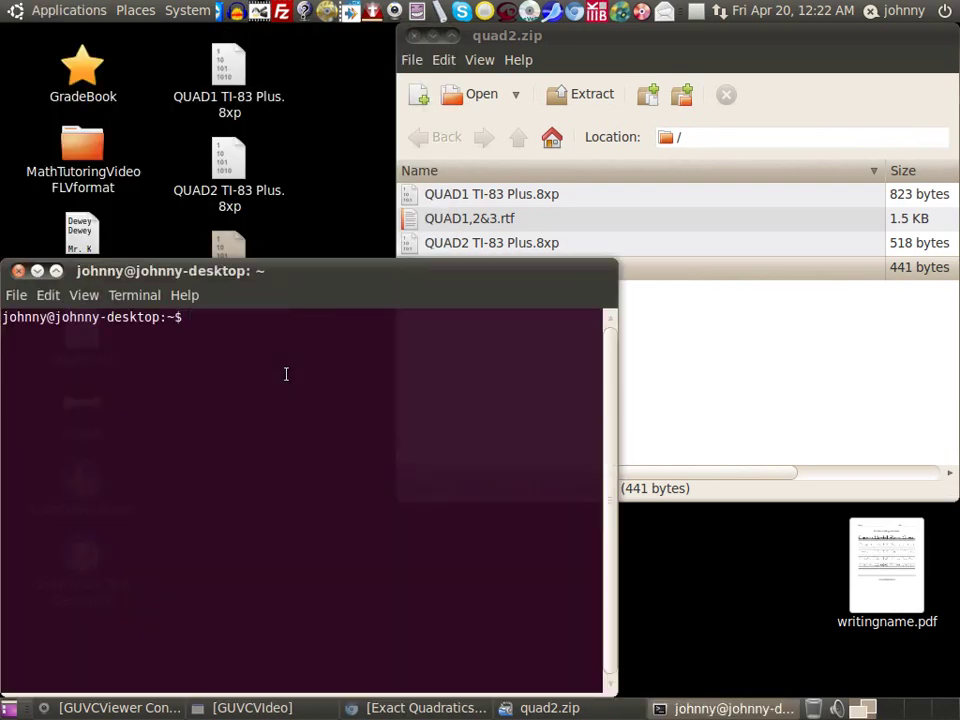
text(tilp)
key(Return)
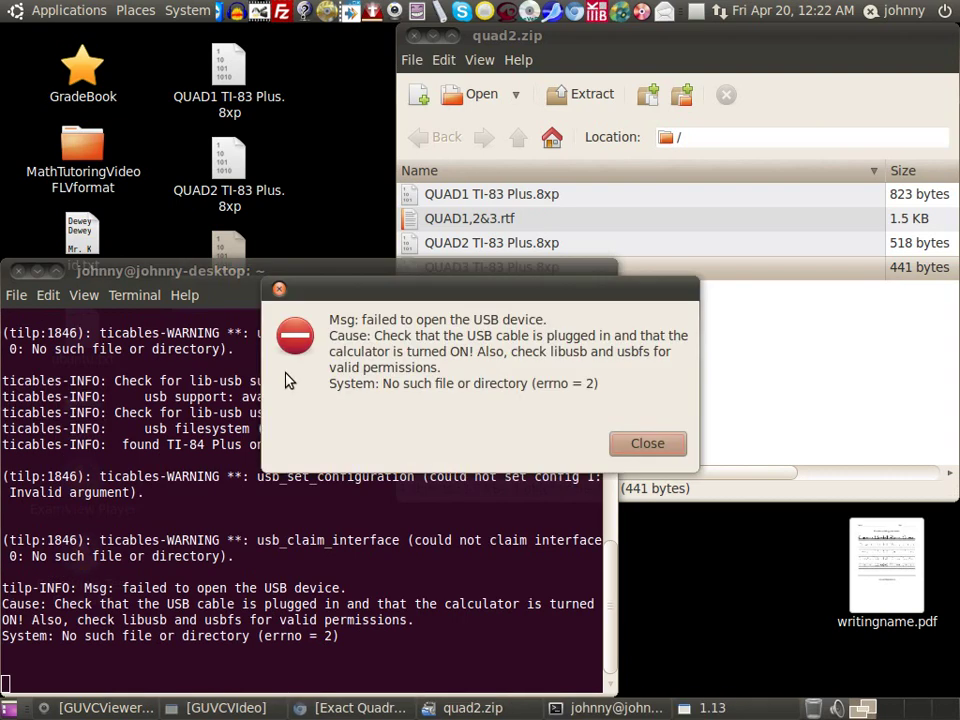
click(646, 449)
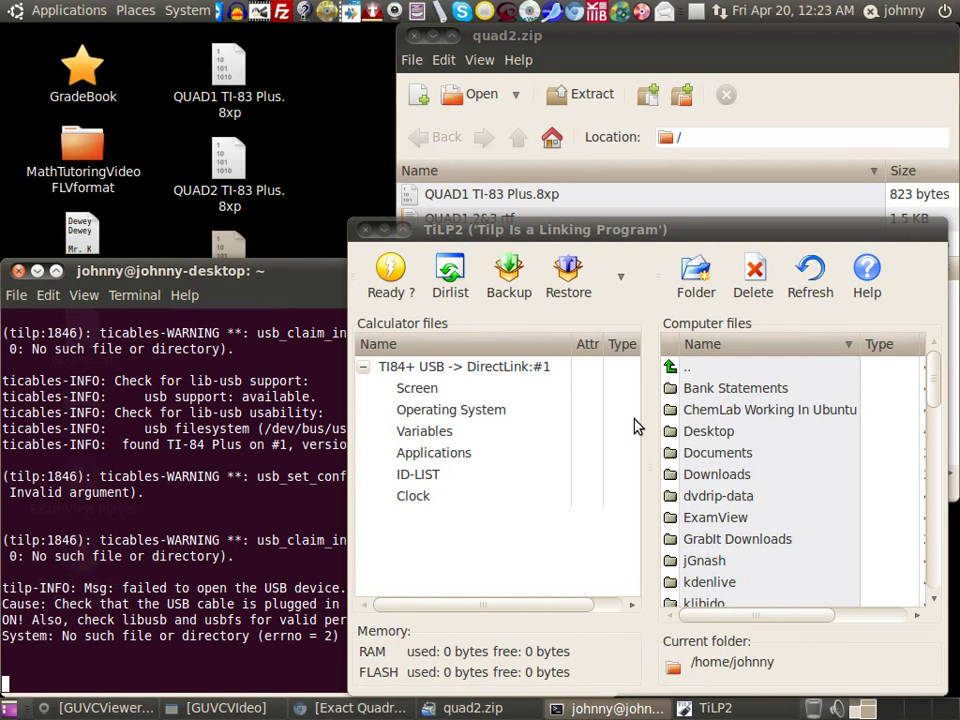
Retry Dirlist, dismiss the USB and cable errors, then close TiLP2 and the terminal.
click(463, 300)
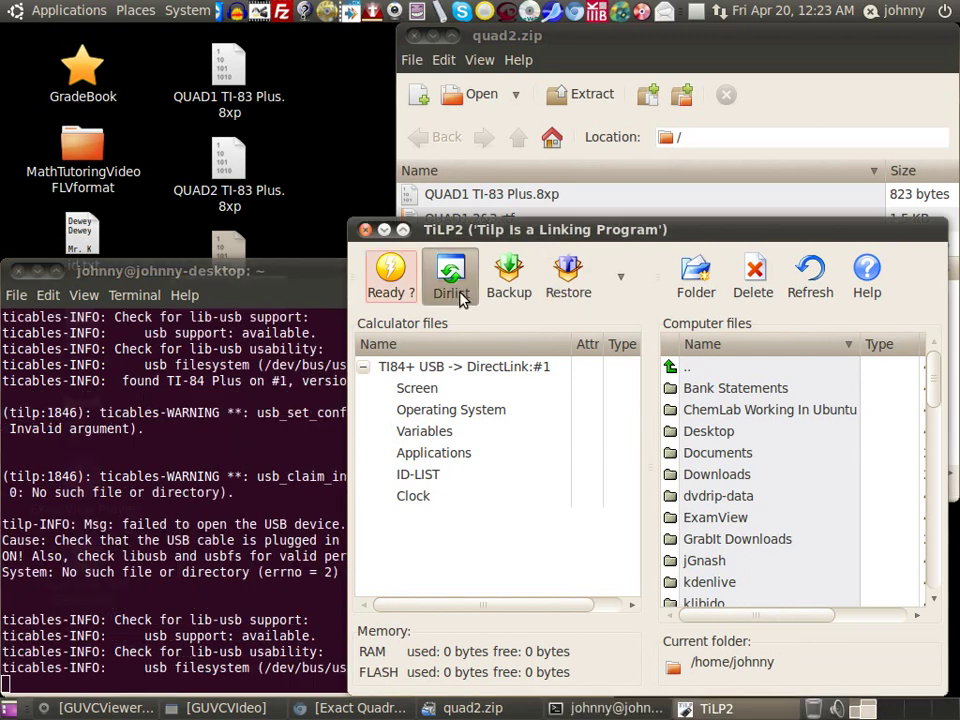
click(237, 282)
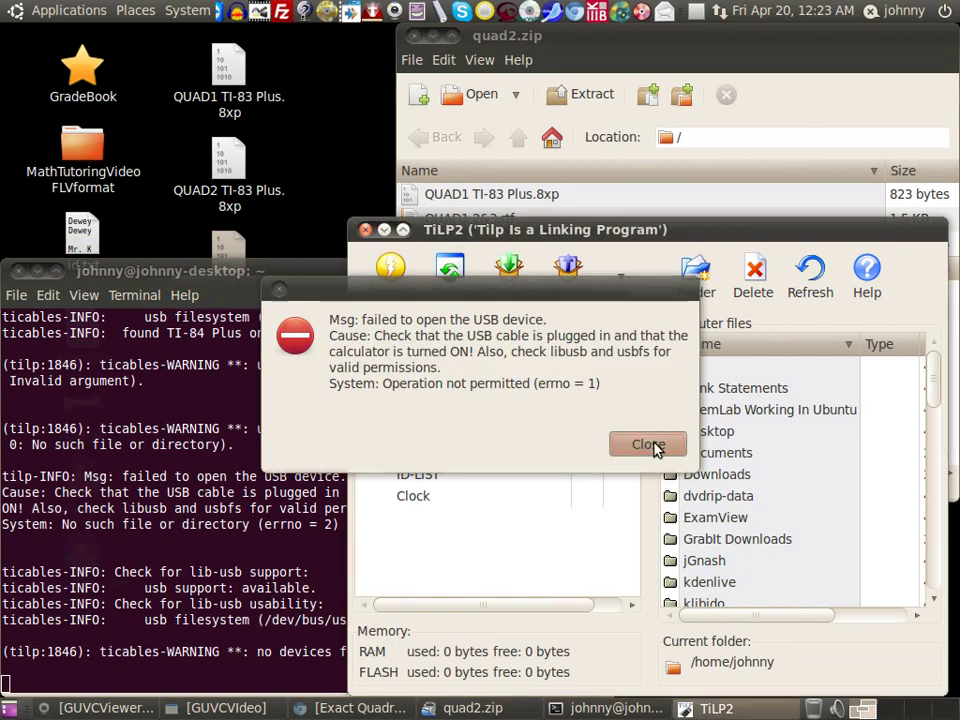
click(647, 443)
click(600, 438)
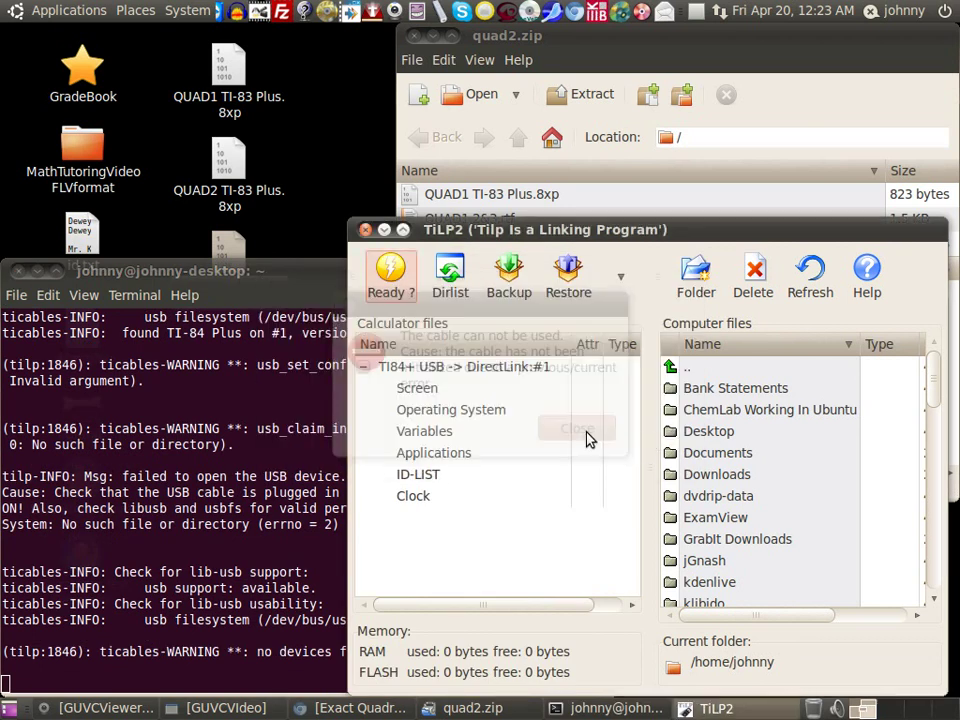
click(365, 233)
drag(264, 272, 306, 229)
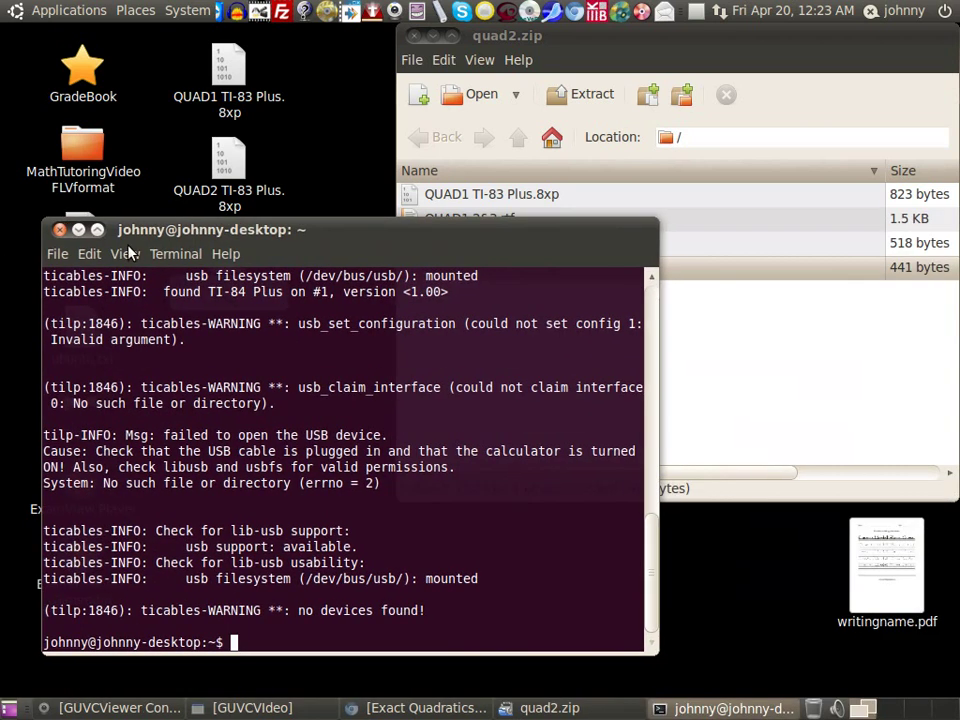
click(58, 231)
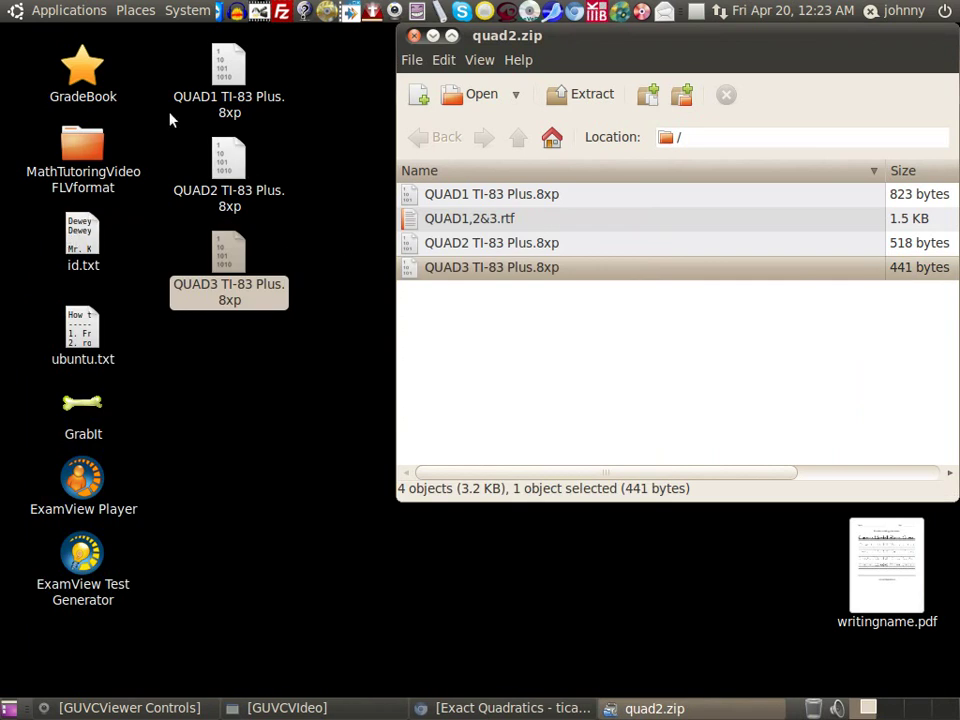
Check the GUVCVideo webcam view of the calculator, then minimize it and the browser.
click(480, 710)
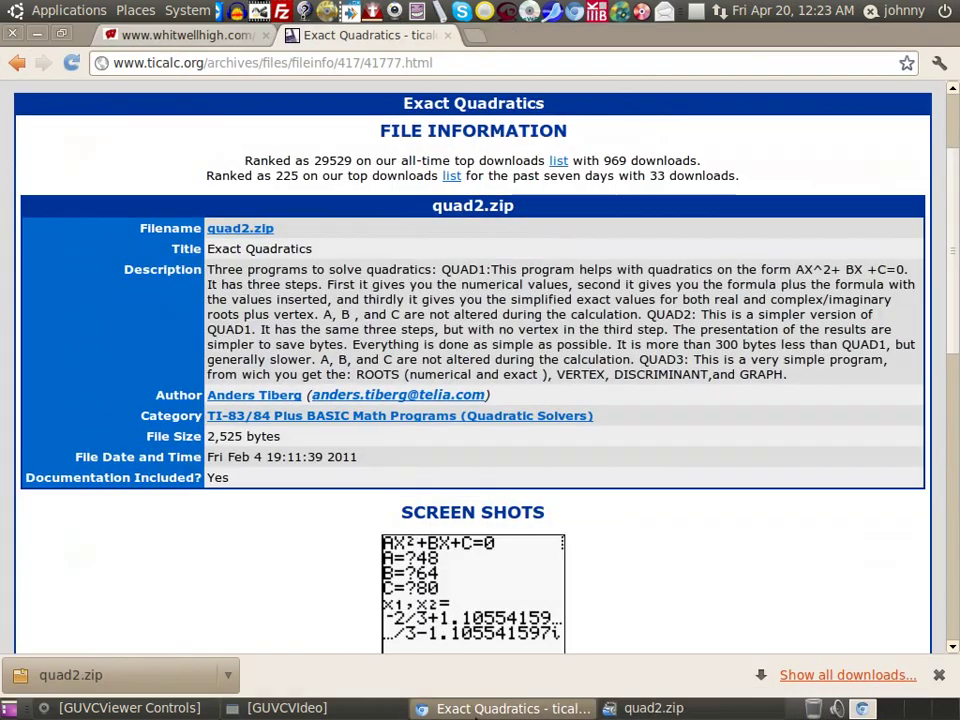
click(294, 708)
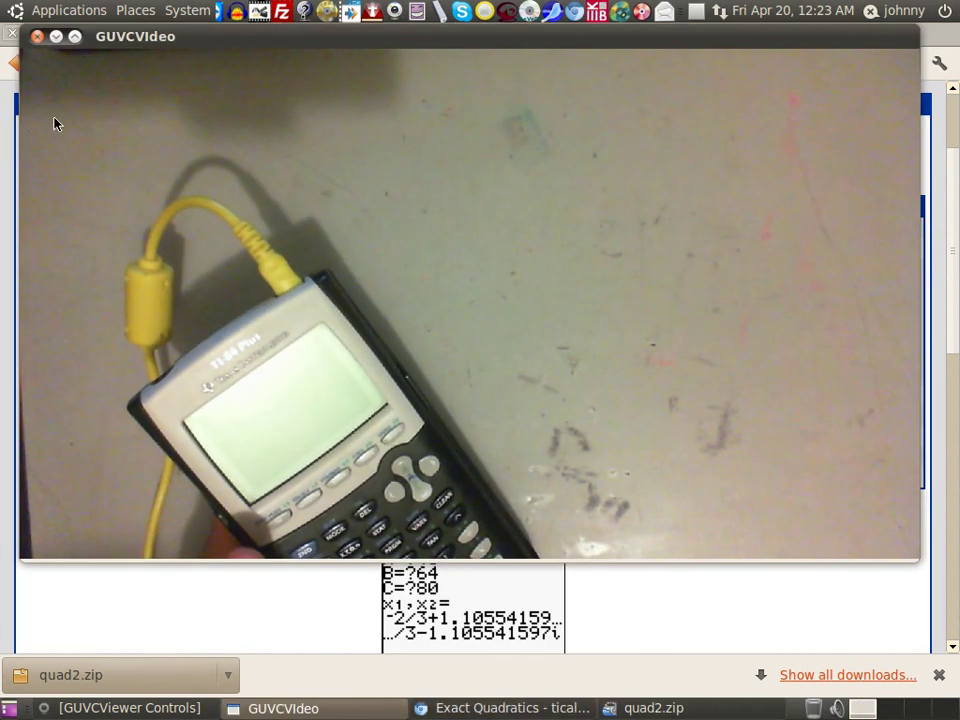
click(57, 38)
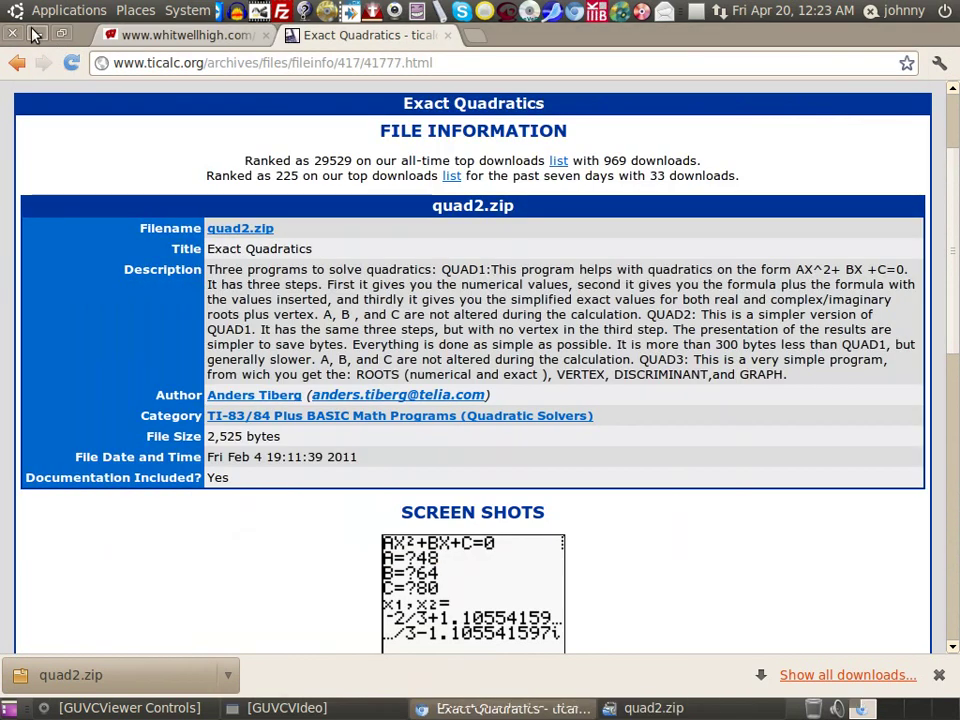
click(28, 25)
Open a new Terminal from Applications > Accessories.
click(56, 12)
mouse_move(54, 34)
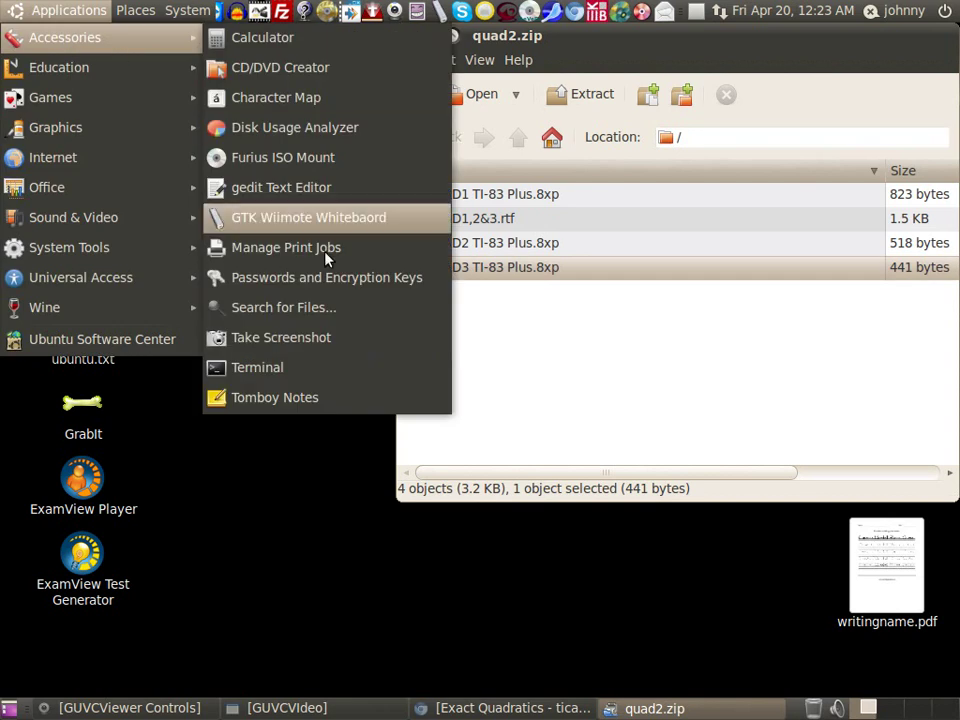
click(290, 367)
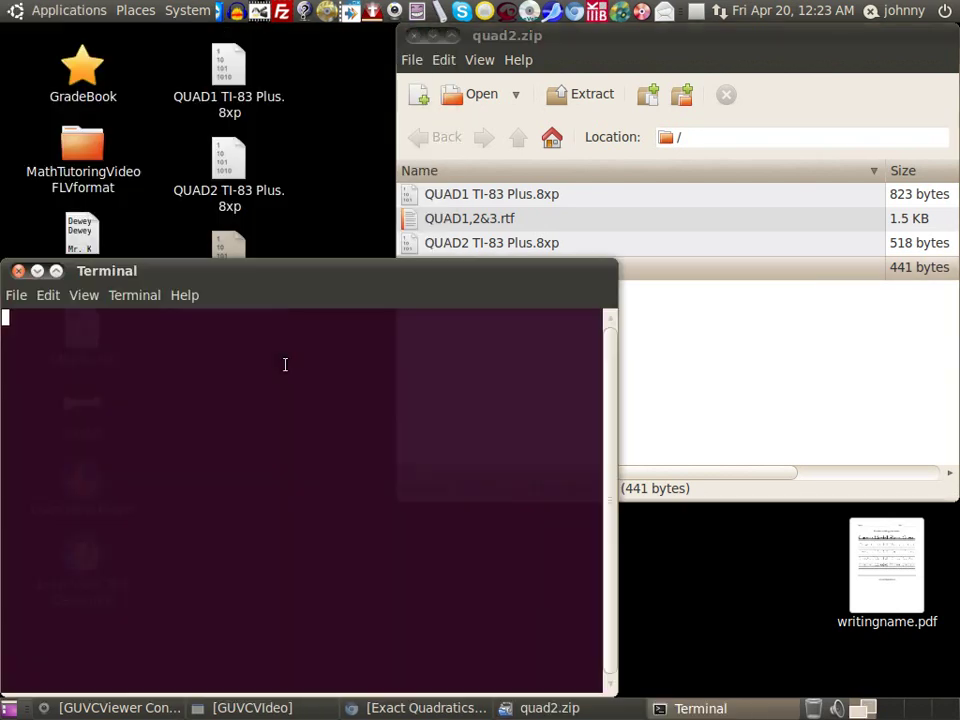
Run tilp, list the calculator's variables, and select QUAD1 TI-83 Plus.8xp in Desktop.
text(tilp)
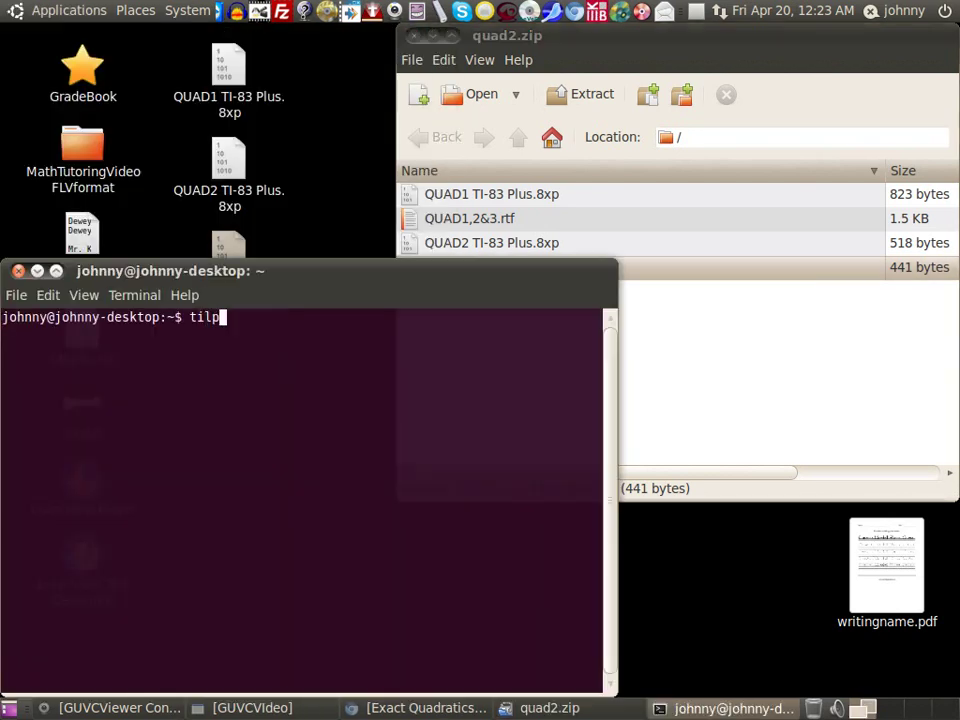
key(Return)
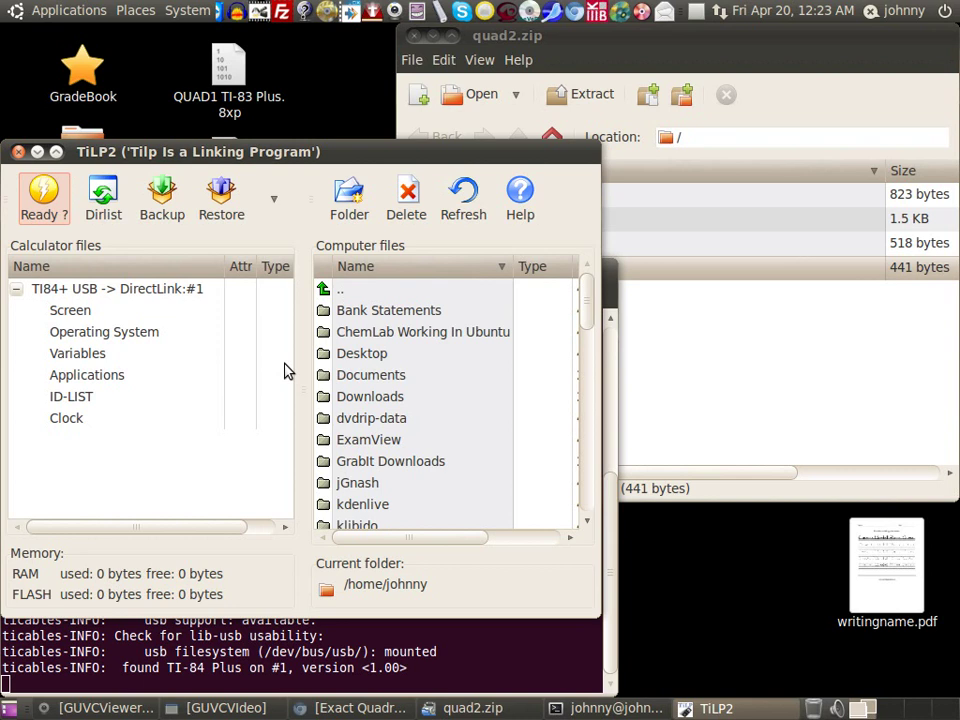
click(98, 208)
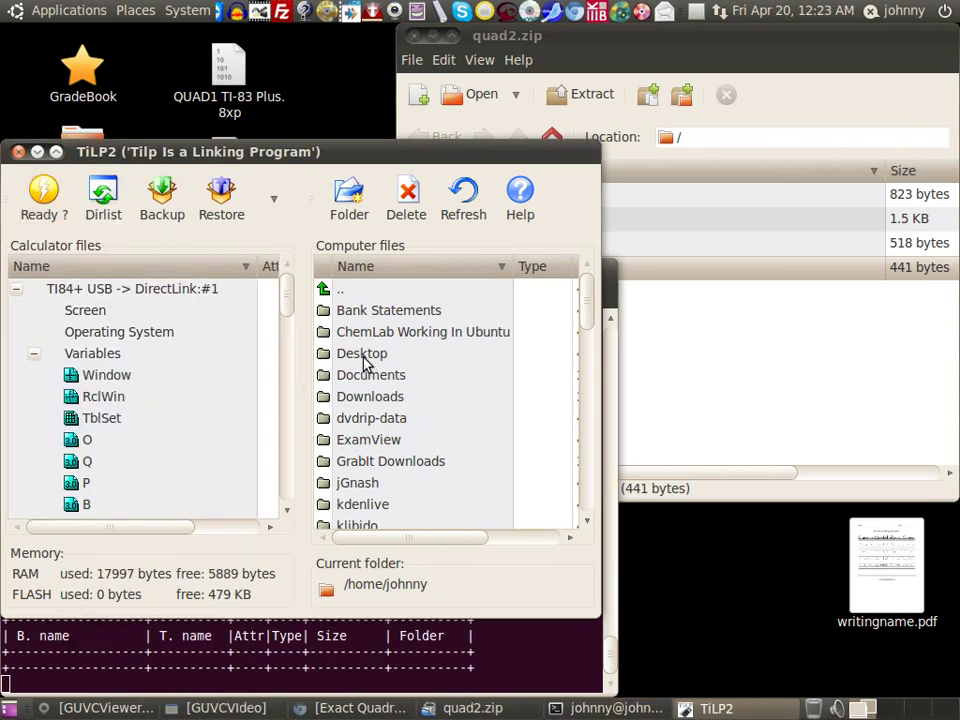
double_click(363, 356)
click(382, 400)
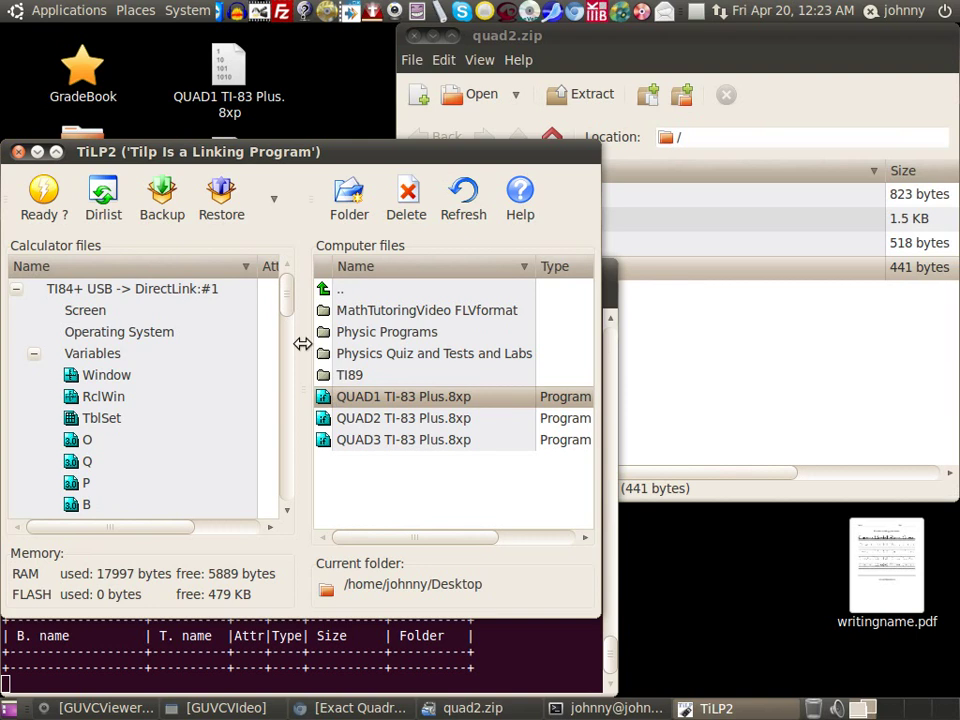
drag(288, 300, 310, 458)
Drag QUAD1, QUAD2 and QUAD3 TI-83 Plus.8xp into the Calculator files pane.
drag(366, 399, 118, 459)
click(416, 422)
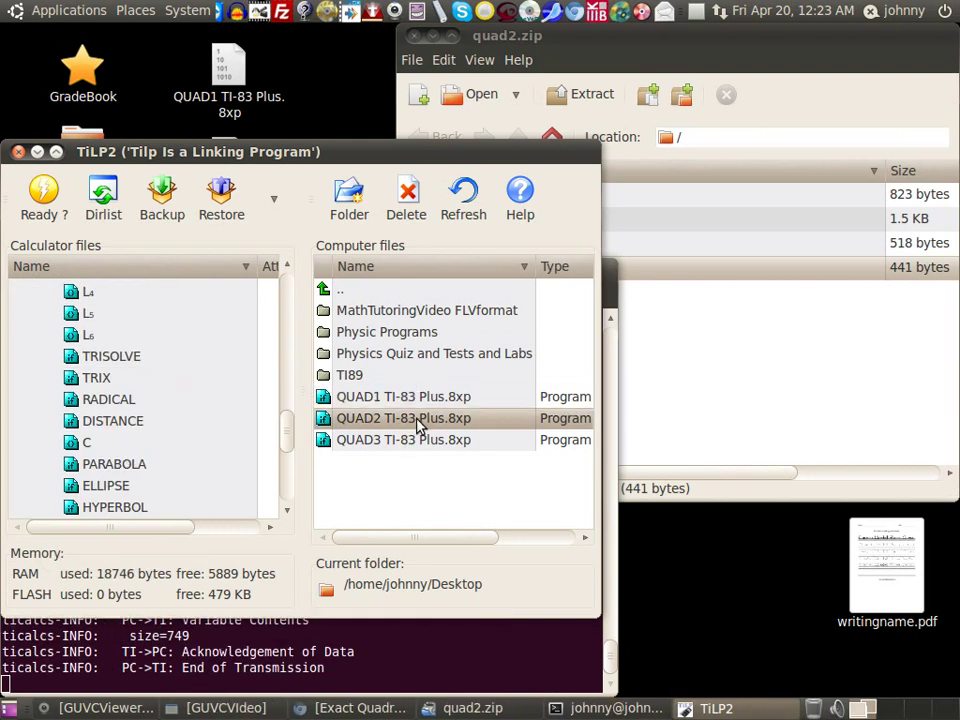
drag(416, 422, 100, 446)
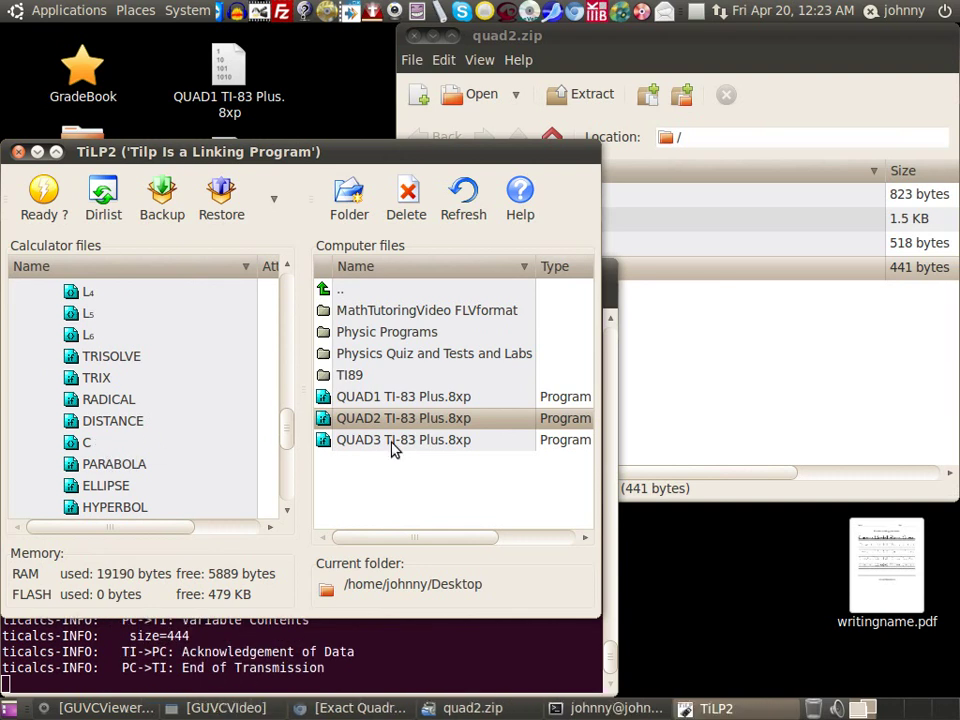
drag(395, 448, 92, 456)
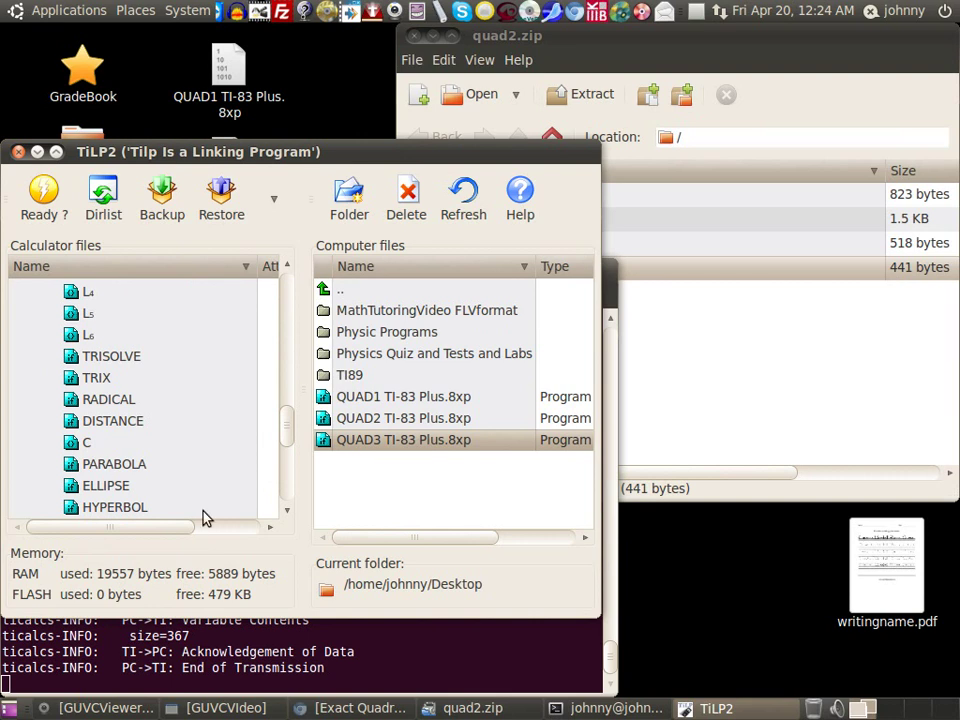
Scroll the calculator program list to confirm the QUAD files, then minimize TiLP2 and the terminal.
scroll(190, 450, down, 3)
scroll(222, 450, down, 1)
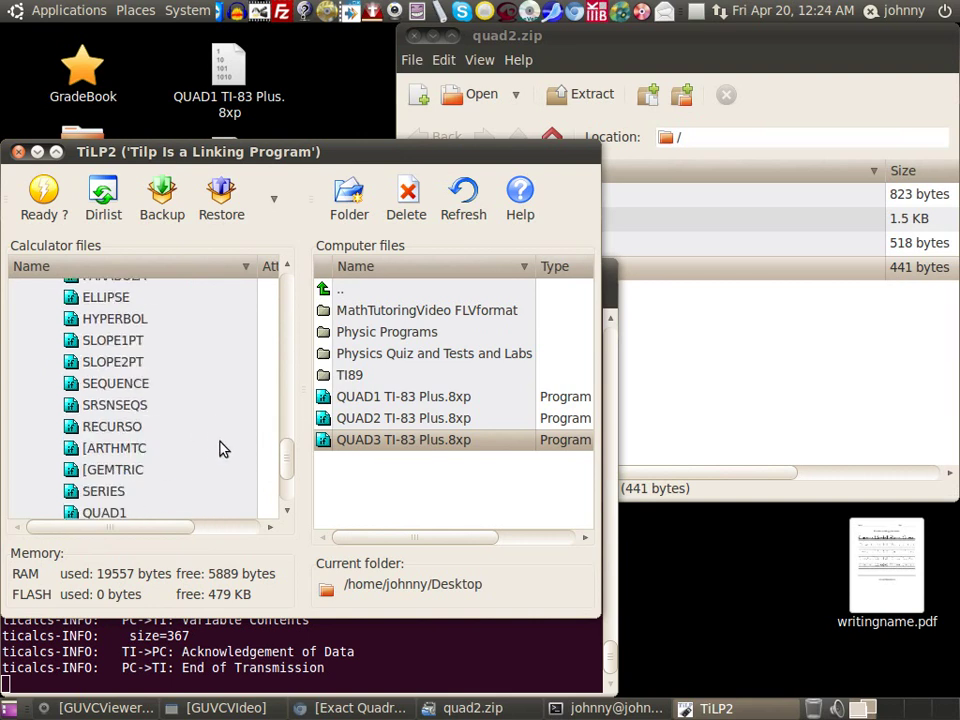
scroll(197, 436, down, 2)
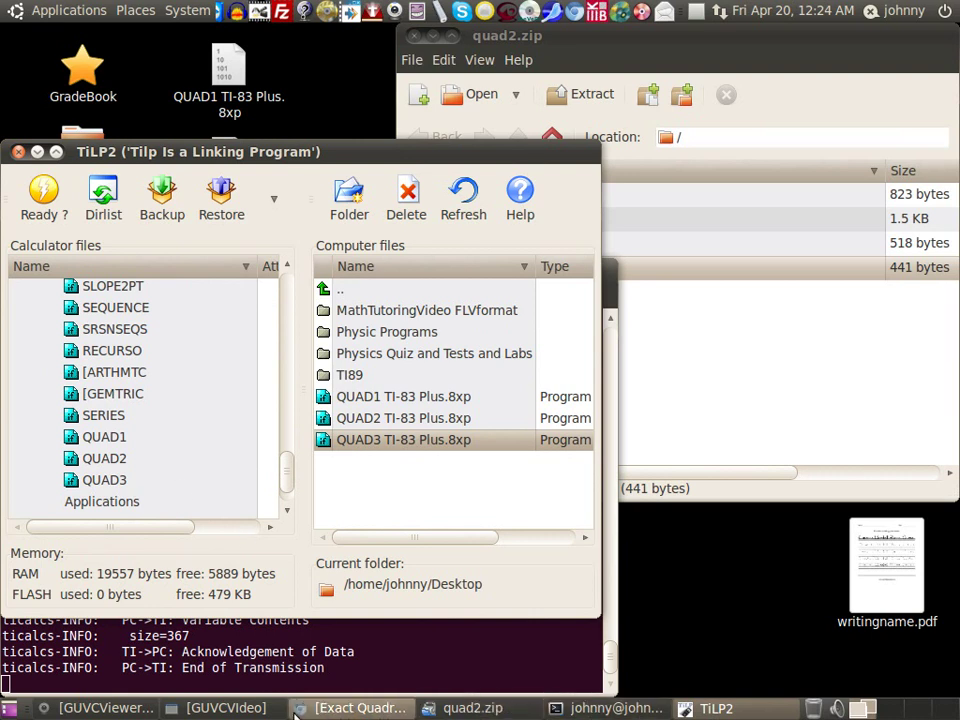
click(686, 710)
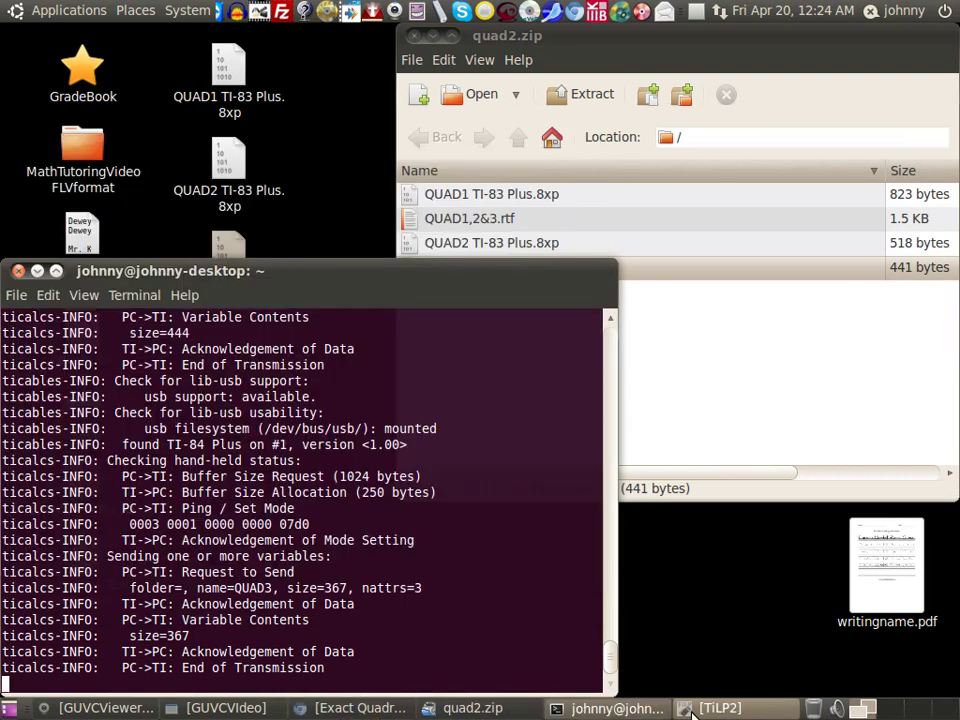
click(37, 271)
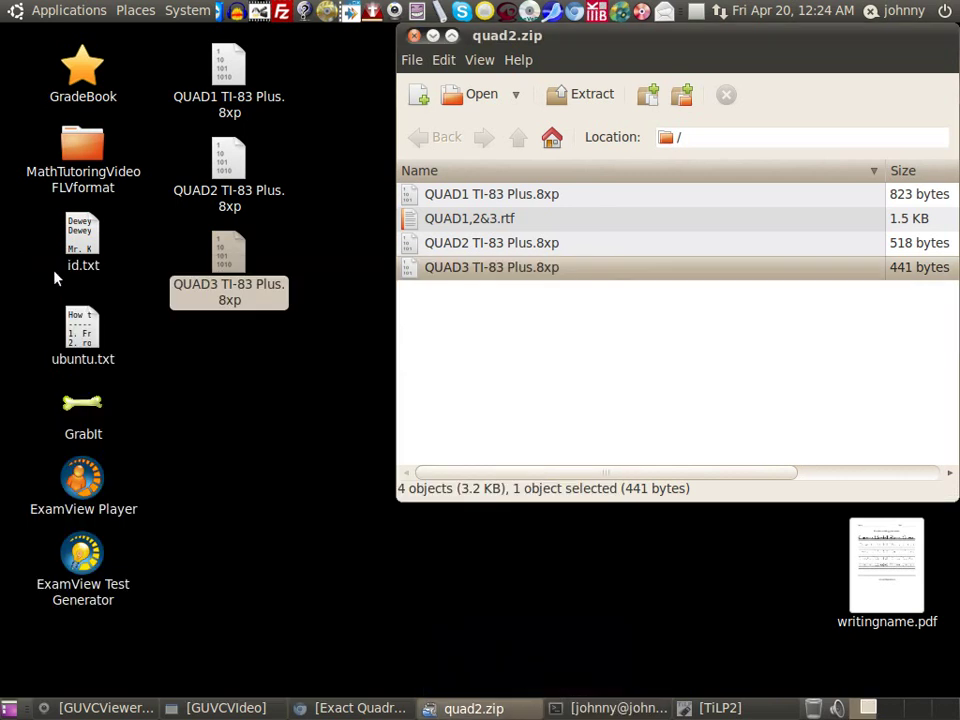
Restore the GUVCVideo window showing the TI-84 Plus with its link cable.
click(250, 700)
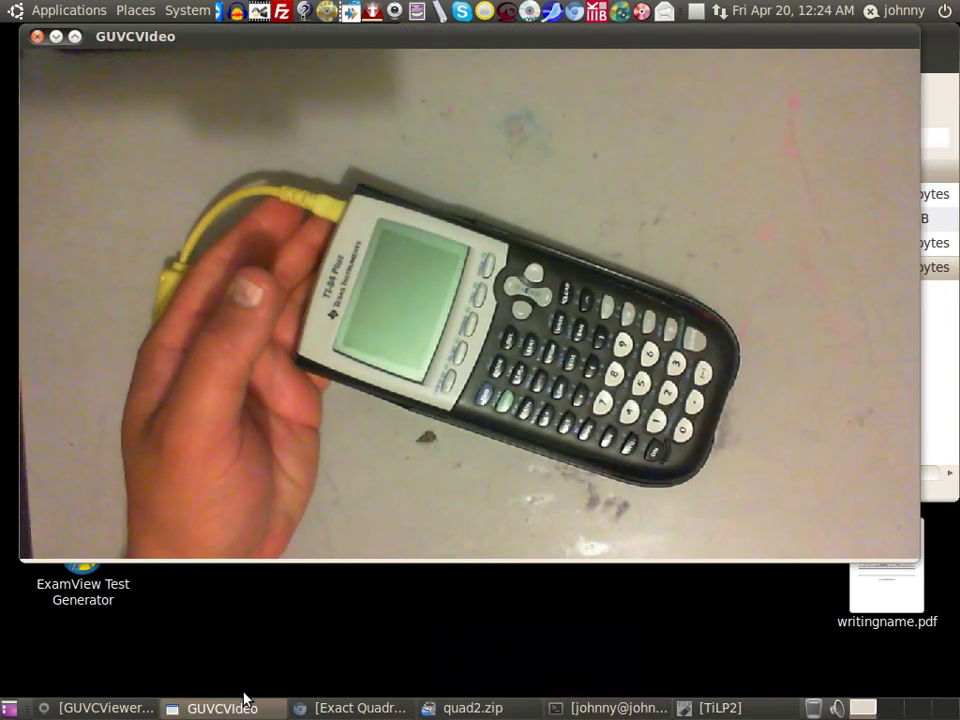